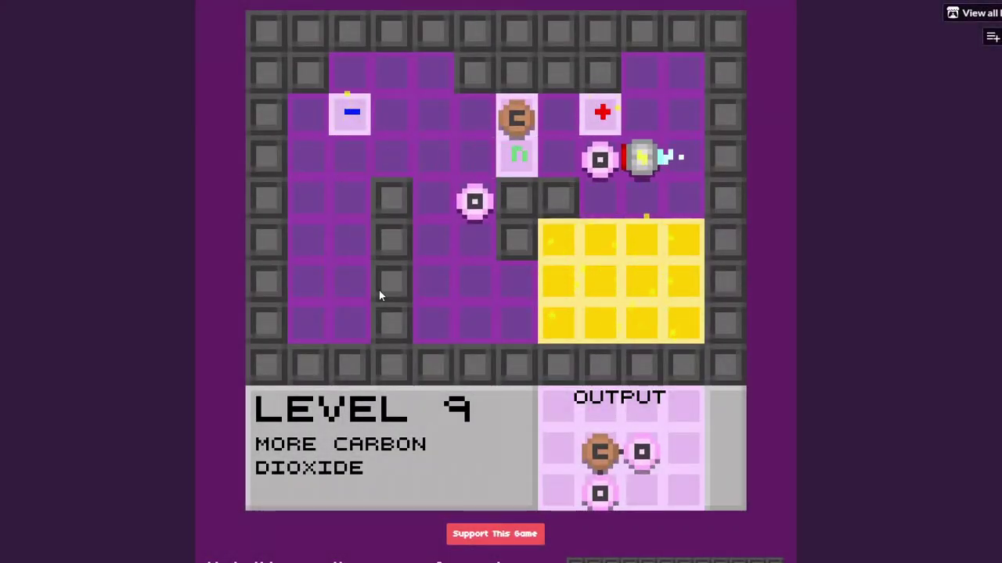
# Push the carbon onto the plus tile.
pyautogui.press('Left')
pyautogui.press('Left')
pyautogui.press('Left')
pyautogui.press('Left')
pyautogui.press('Up')
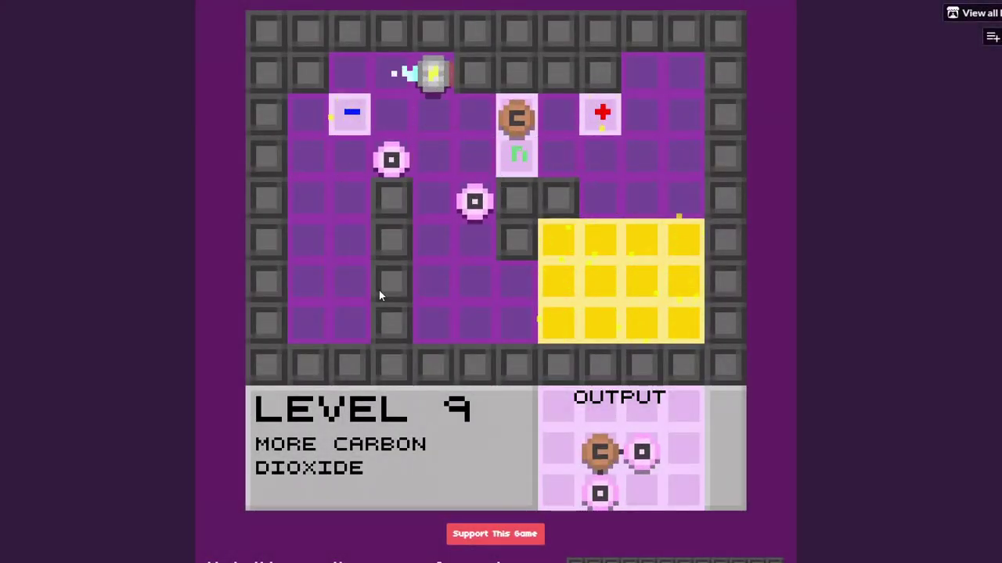
pyautogui.press('Down')
pyautogui.press('Right')
pyautogui.press('Right')
# Tow the first oxygen along the top row and dock it under the carbon.
pyautogui.press('Right')
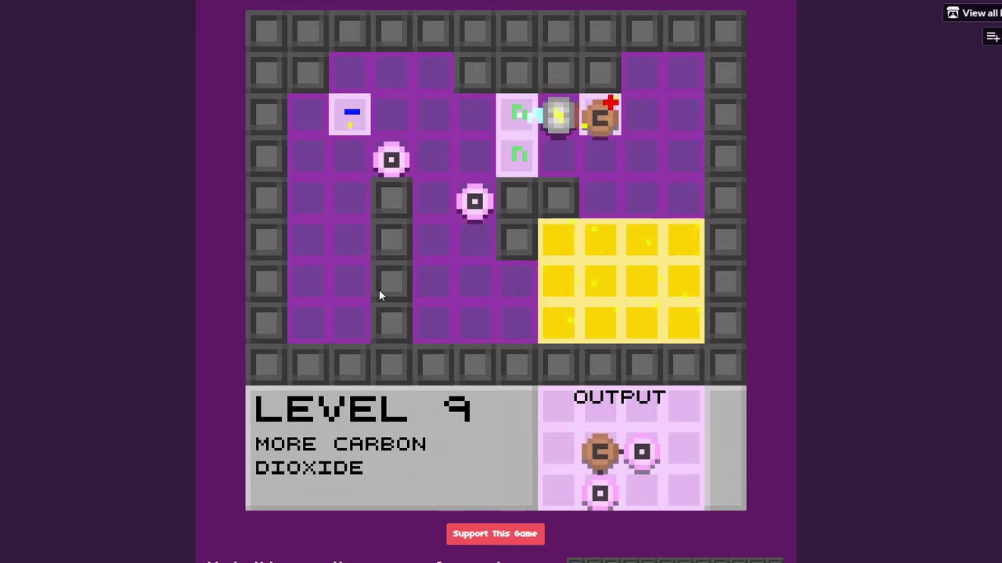
pyautogui.press('Down')
pyautogui.press('Left')
pyautogui.press('Left')
pyautogui.press('Left')
pyautogui.press('Up')
pyautogui.press('Left')
pyautogui.press('Left')
pyautogui.press('Right')
pyautogui.press('Right')
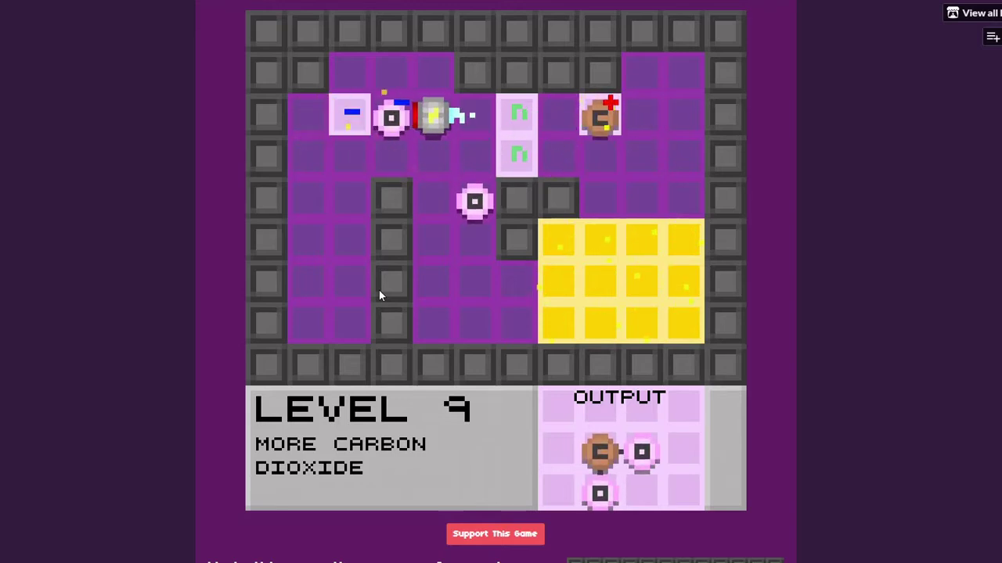
pyautogui.press('Right')
pyautogui.press('Down')
pyautogui.press('Down')
pyautogui.press('Down')
pyautogui.press('Down')
pyautogui.press('Right')
pyautogui.press('Right')
pyautogui.press('Right')
pyautogui.press('Right')
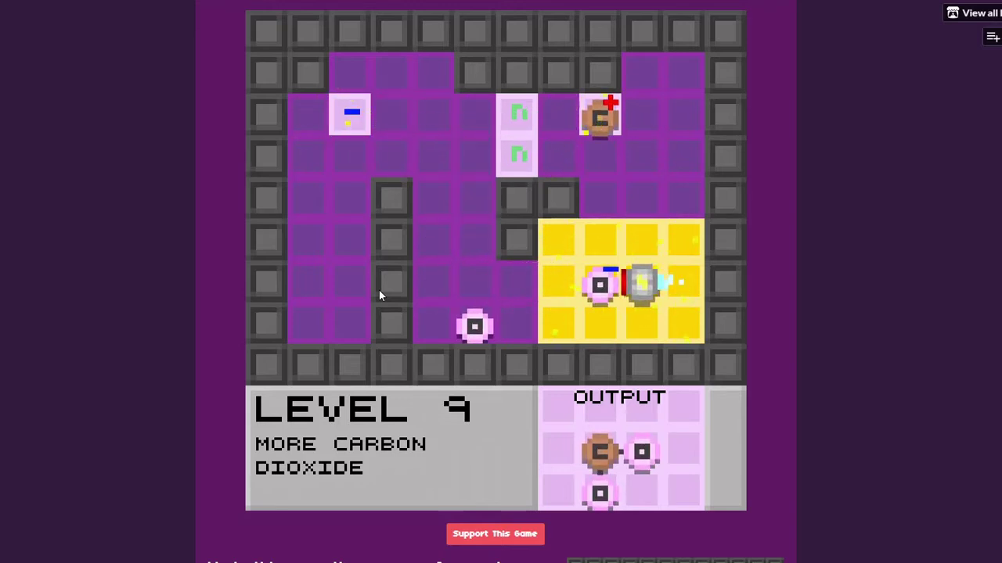
pyautogui.press('Up')
pyautogui.press('Up')
pyautogui.press('Up')
# Move the carbon–oxygen molecule into the yellow zone.
pyautogui.press('Down')
pyautogui.press('Down')
pyautogui.press('Down')
pyautogui.press('Up')
pyautogui.press('Up')
pyautogui.press('Up')
pyautogui.press('Down')
pyautogui.press('Down')
pyautogui.press('Down')
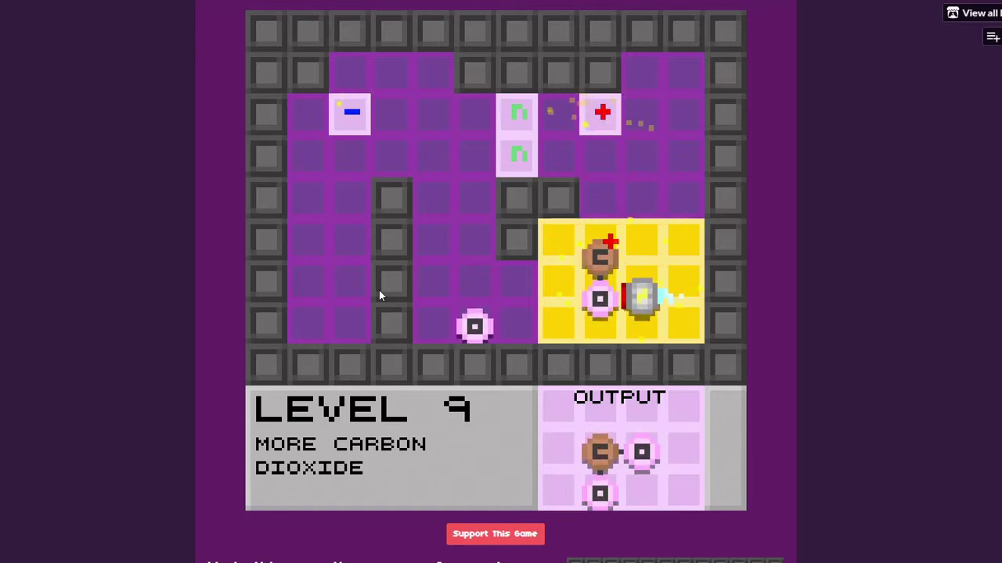
pyautogui.press('Down')
pyautogui.press('Up')
pyautogui.press('Left')
# Tow the lone oxygen over and attach it, completing the carbon dioxide molecule.
pyautogui.press('Left')
pyautogui.press('Down')
pyautogui.press('Left')
pyautogui.press('Left')
pyautogui.press('Up')
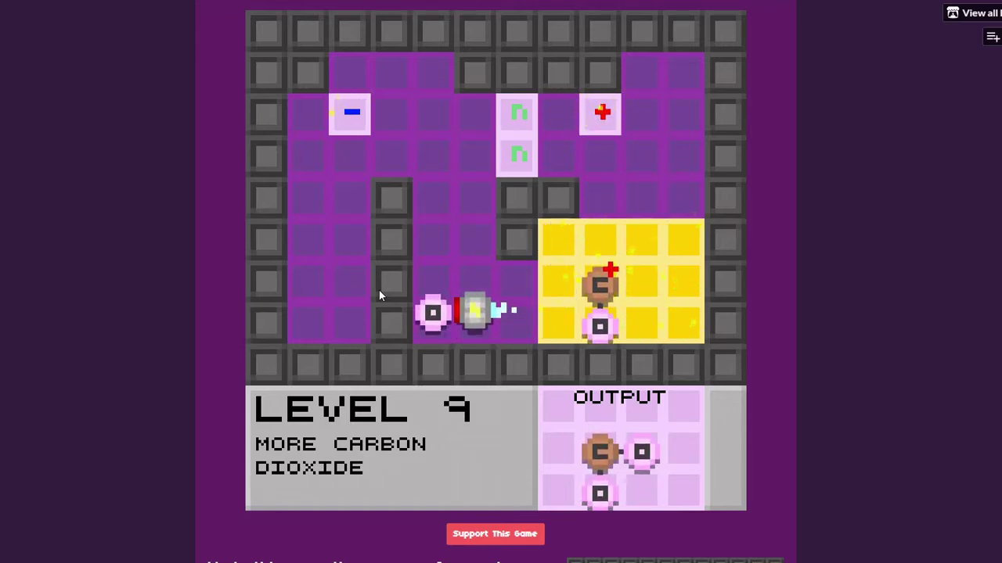
pyautogui.press('Up')
pyautogui.press('Up')
pyautogui.press('Up')
pyautogui.press('Left')
pyautogui.press('Left')
pyautogui.press('Right')
pyautogui.press('Right')
pyautogui.press('Right')
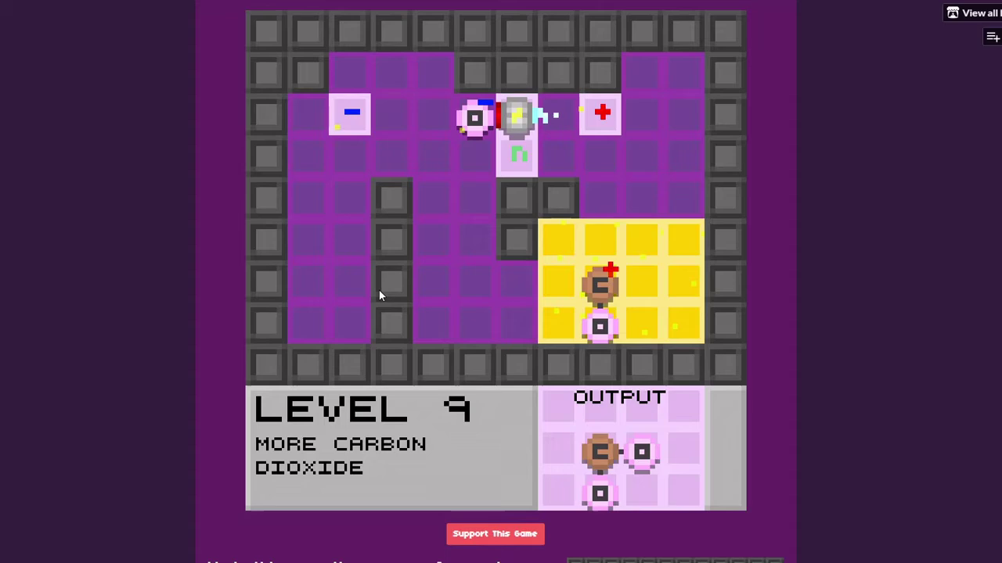
pyautogui.press('Left')
pyautogui.press('Down')
pyautogui.press('Down')
pyautogui.press('Down')
pyautogui.press('Down')
pyautogui.press('Right')
pyautogui.press('Right')
pyautogui.press('Right')
pyautogui.press('Up')
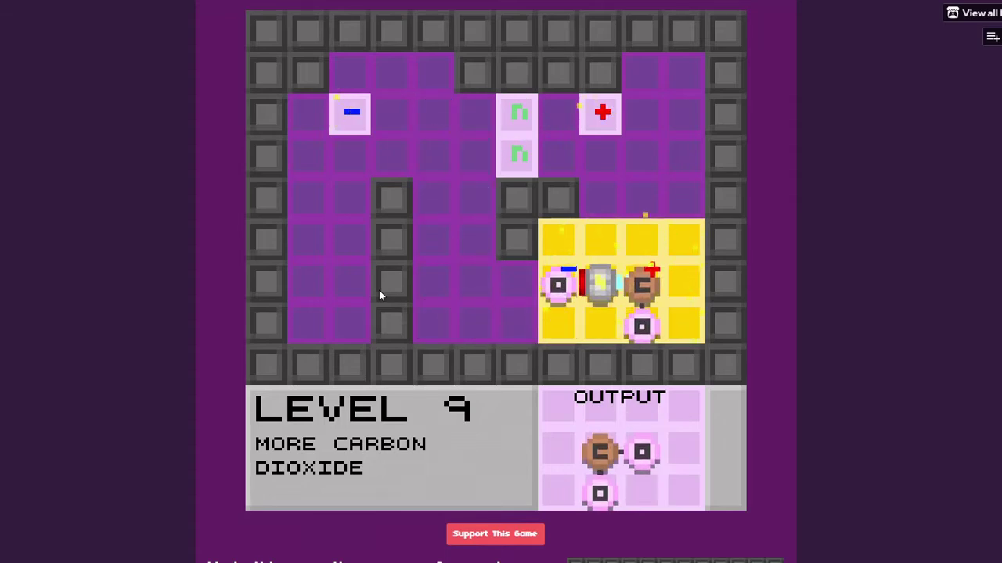
pyautogui.press('Up')
pyautogui.press('Right')
pyautogui.press('Right')
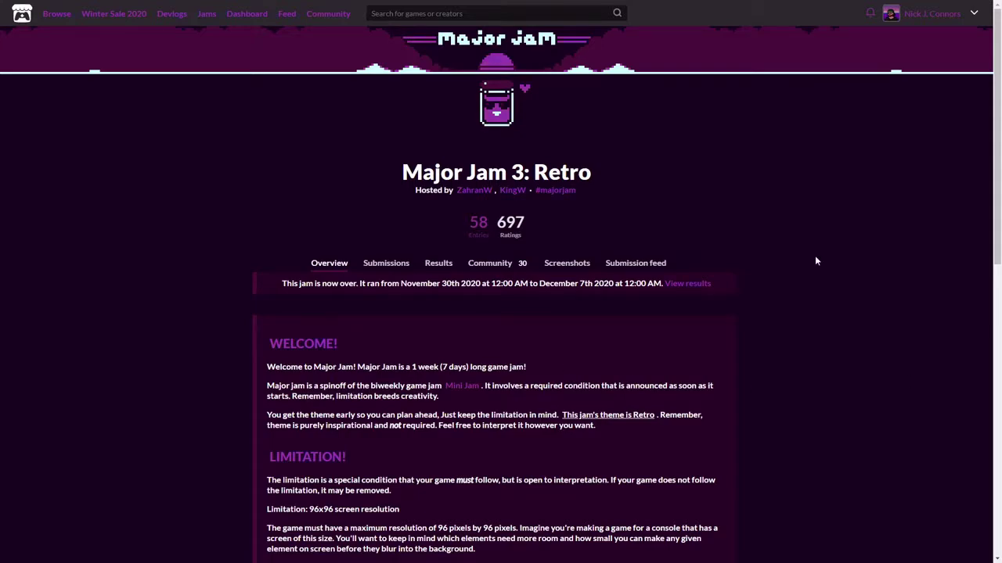
# Scroll the Major Jam 3: Retro page through its Welcome and 96x96 Limitation sections.
pyautogui.scroll(-1, 864, 214)
pyautogui.scroll(-1, 865, 214)
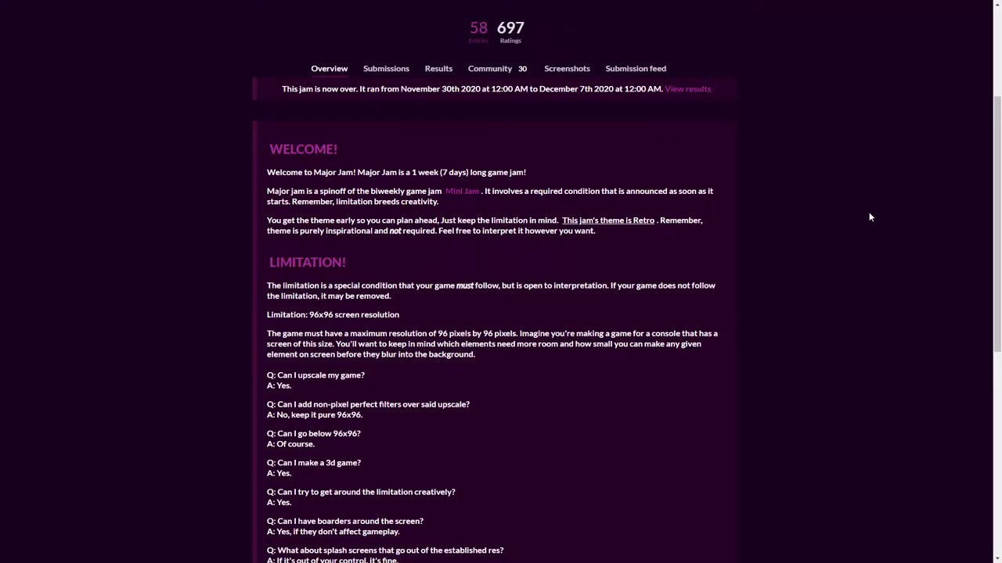
pyautogui.scroll(-2, 867, 216)
pyautogui.scroll(-1, 869, 216)
pyautogui.scroll(-2, 869, 216)
pyautogui.scroll(-1, 869, 217)
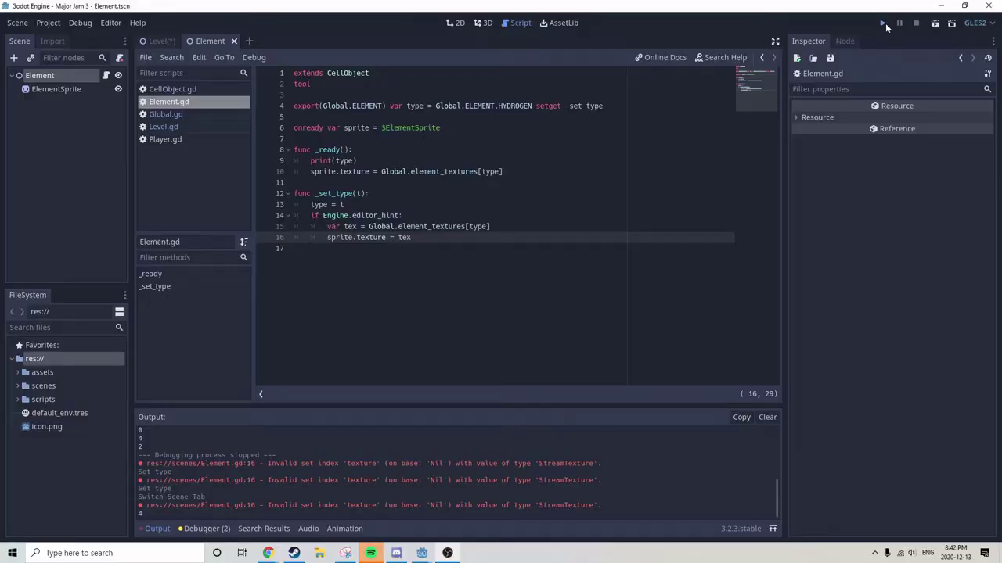
# Launch the debug build and push the yellow atom around the test room.
pyautogui.click(884, 23)
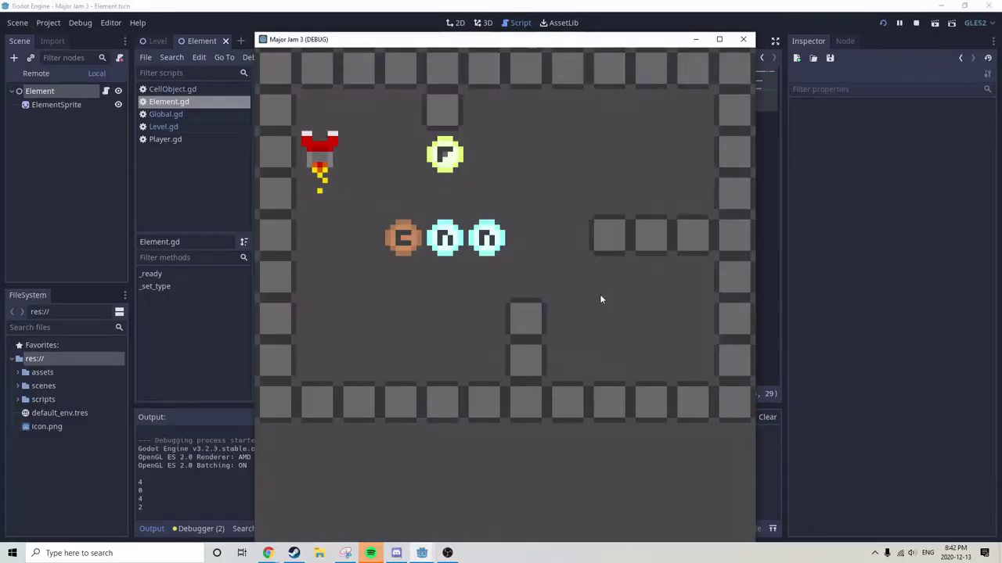
pyautogui.press('Right')
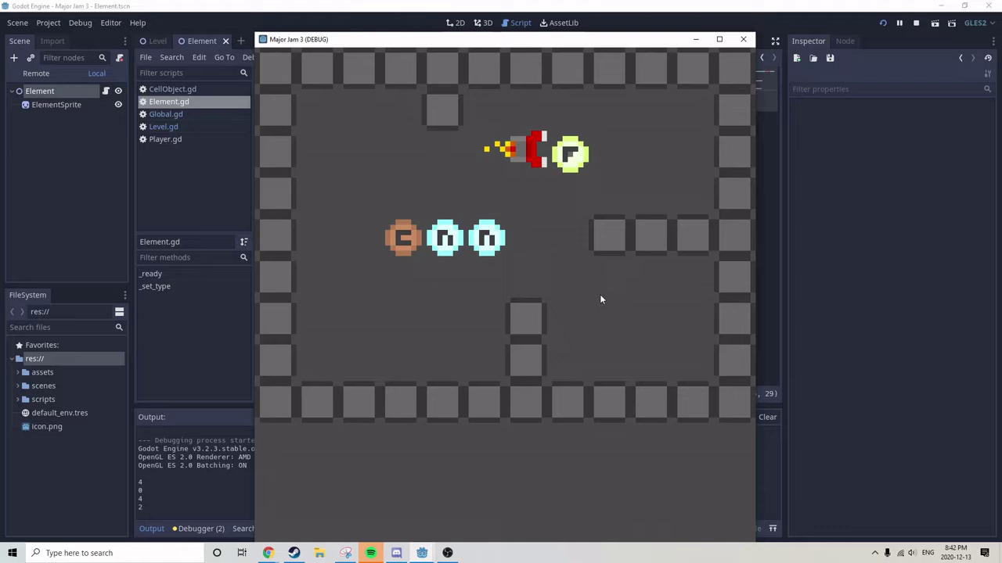
pyautogui.press('Up')
pyautogui.press('Down')
pyautogui.press('Right')
pyautogui.press('Down')
pyautogui.press('Left')
pyautogui.press('Down')
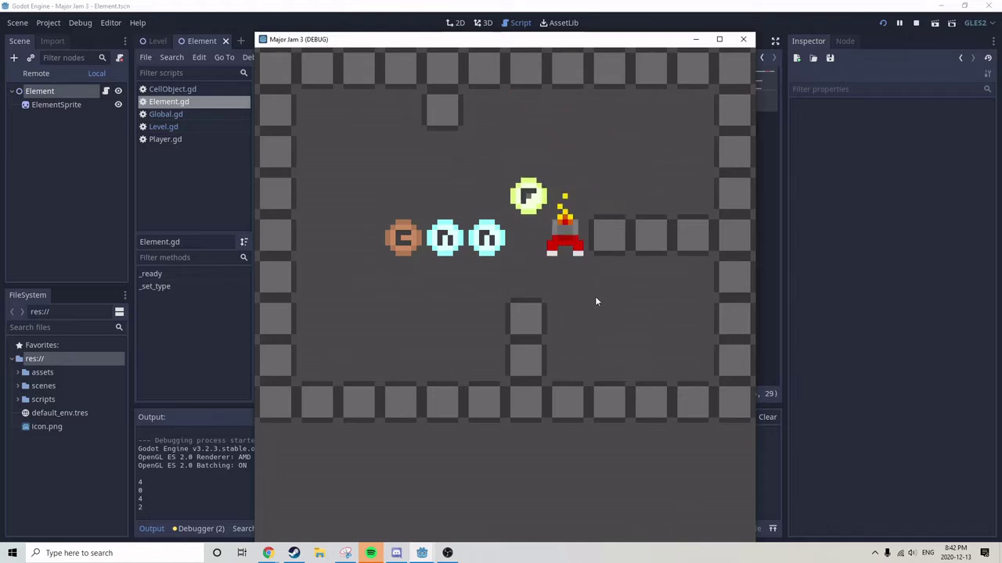
pyautogui.press('Left')
pyautogui.press('Up')
pyautogui.press('Up')
pyautogui.press('Left')
# Push the carbon–nitrogen row down a row and right toward the wall.
pyautogui.press('Left')
pyautogui.press('Down')
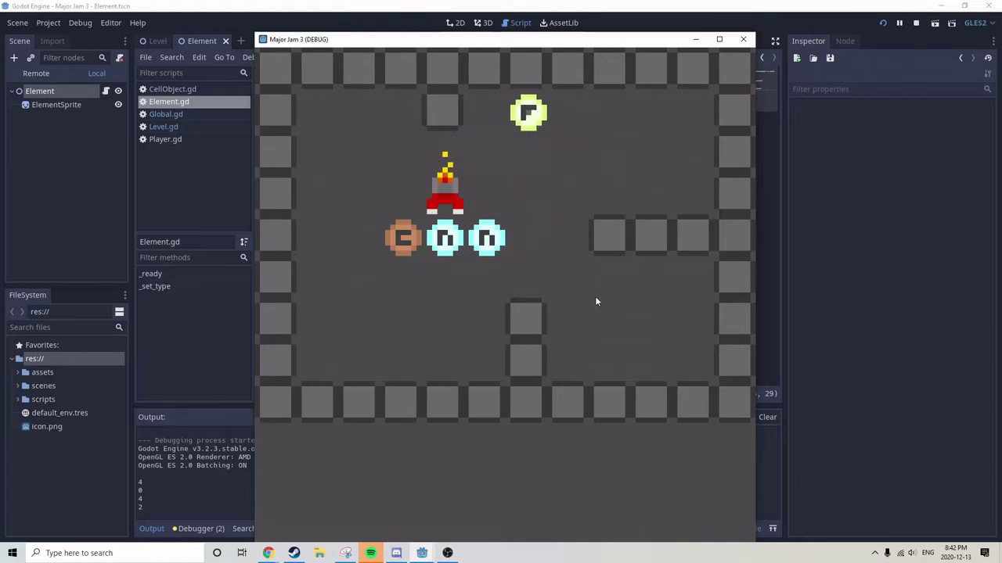
pyautogui.press('Down')
pyautogui.press('Left')
pyautogui.press('Left')
pyautogui.press('Down')
pyautogui.press('Right')
pyautogui.press('Right')
pyautogui.press('Right')
pyautogui.press('Right')
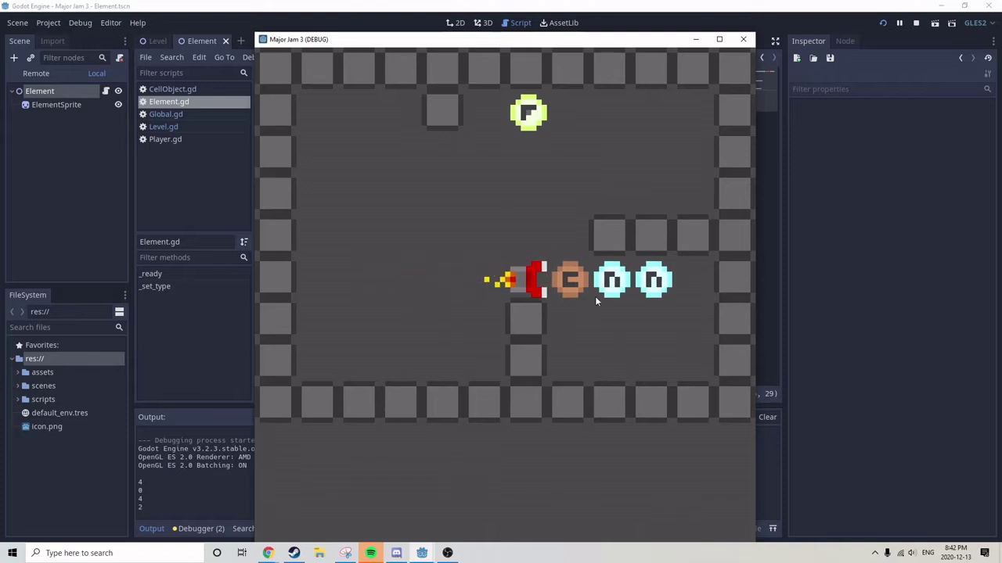
pyautogui.press('Right')
pyautogui.press('Down')
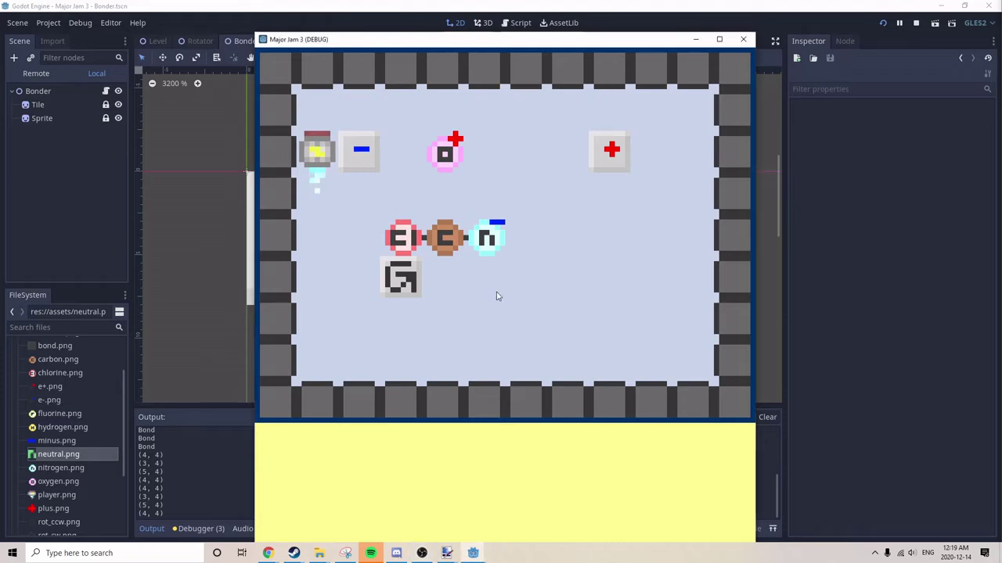
# Push the oxygen onto the minus tile, then off it and right across the floor.
pyautogui.press('Up')
pyautogui.press('Right')
pyautogui.press('Down')
pyautogui.press('Left')
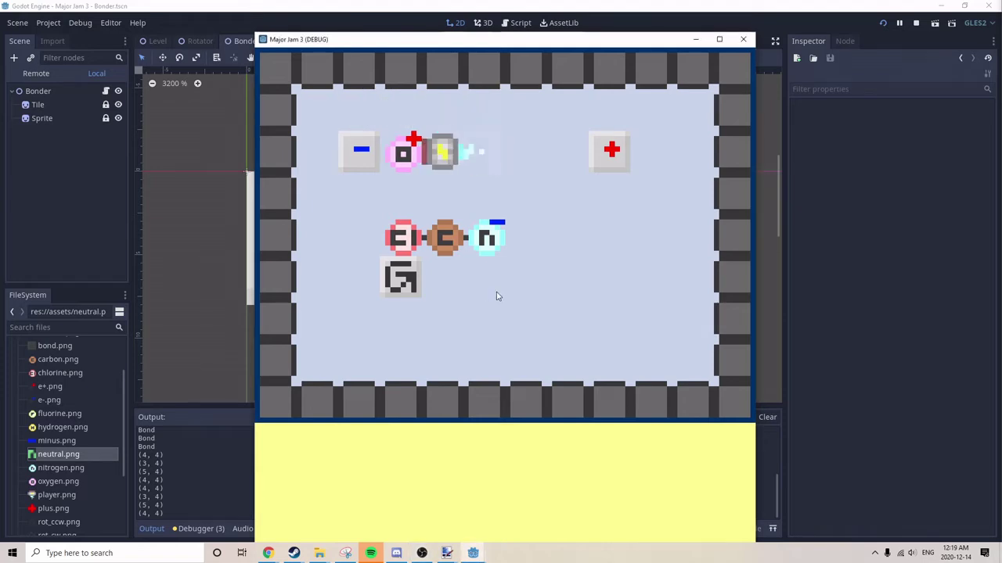
pyautogui.press('Left')
pyautogui.press('Up')
pyautogui.press('Left')
pyautogui.press('Down')
pyautogui.press('Left')
pyautogui.press('Down')
pyautogui.press('Right')
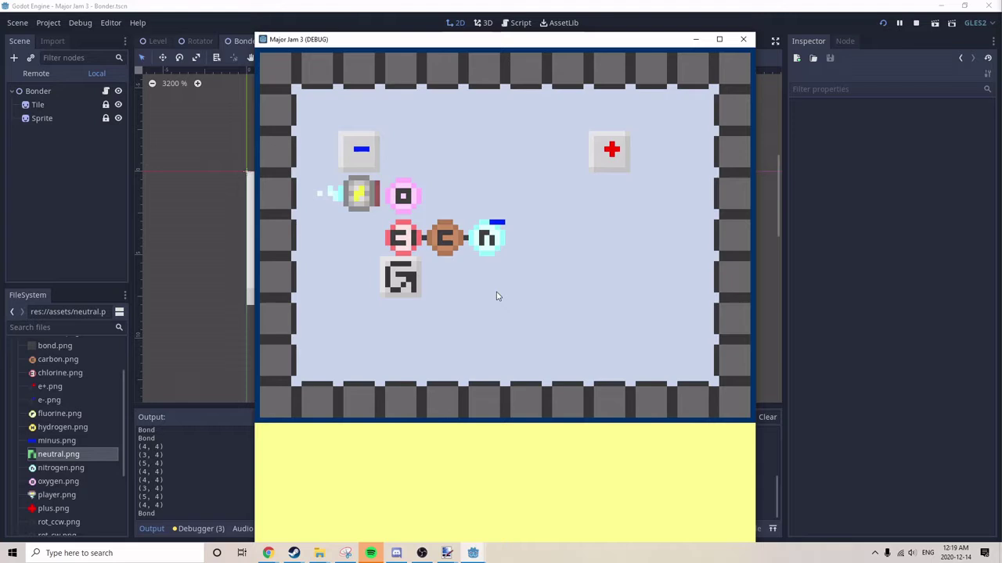
pyautogui.press('Right')
pyautogui.press('Right')
pyautogui.press('Right')
# Push the oxygen up onto the plus tile, then back four tiles left.
pyautogui.press('Down')
pyautogui.press('Right')
pyautogui.press('Left')
pyautogui.press('Up')
pyautogui.press('Right')
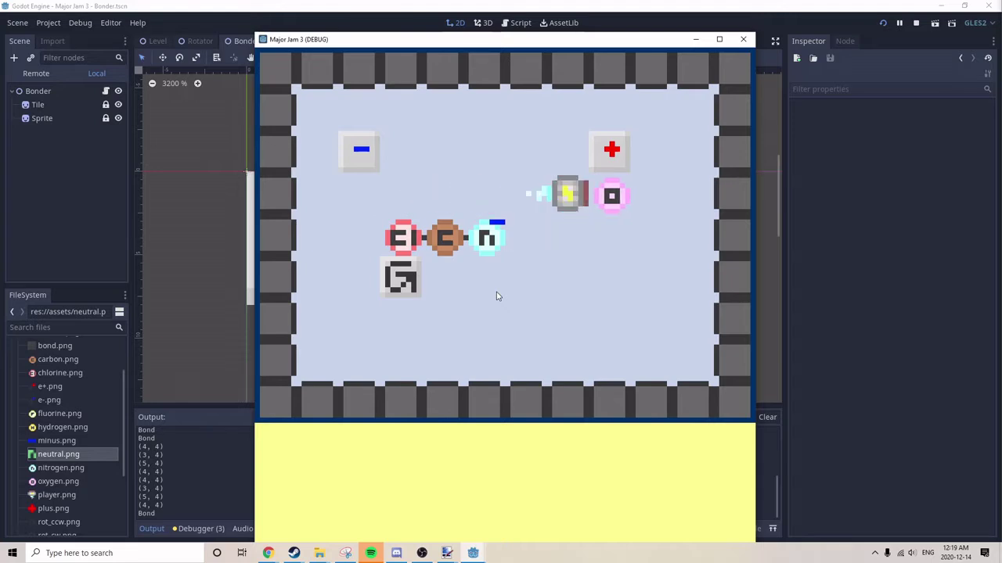
pyautogui.press('Down')
pyautogui.press('Right')
pyautogui.press('Up')
pyautogui.press('Right')
pyautogui.press('Up')
pyautogui.press('Left')
pyautogui.press('Left')
pyautogui.press('Left')
pyautogui.press('Left')
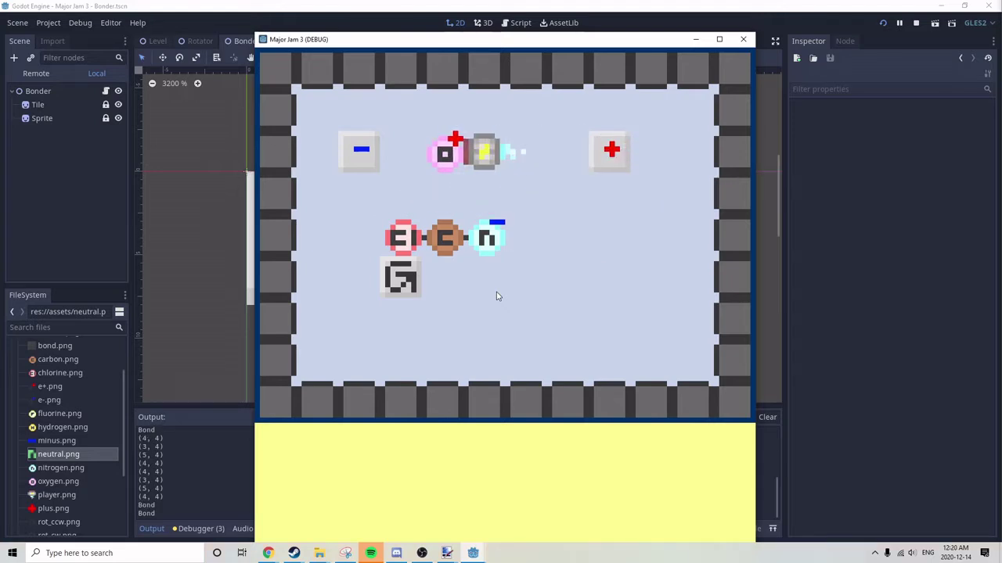
# Run the oxygen over the minus tile and back onto the plus tile, leaving it positively charged.
pyautogui.press('Left')
pyautogui.press('Left')
pyautogui.press('Up')
pyautogui.press('Left')
pyautogui.press('Down')
pyautogui.press('Left')
pyautogui.press('Down')
pyautogui.press('Down')
pyautogui.press('Right')
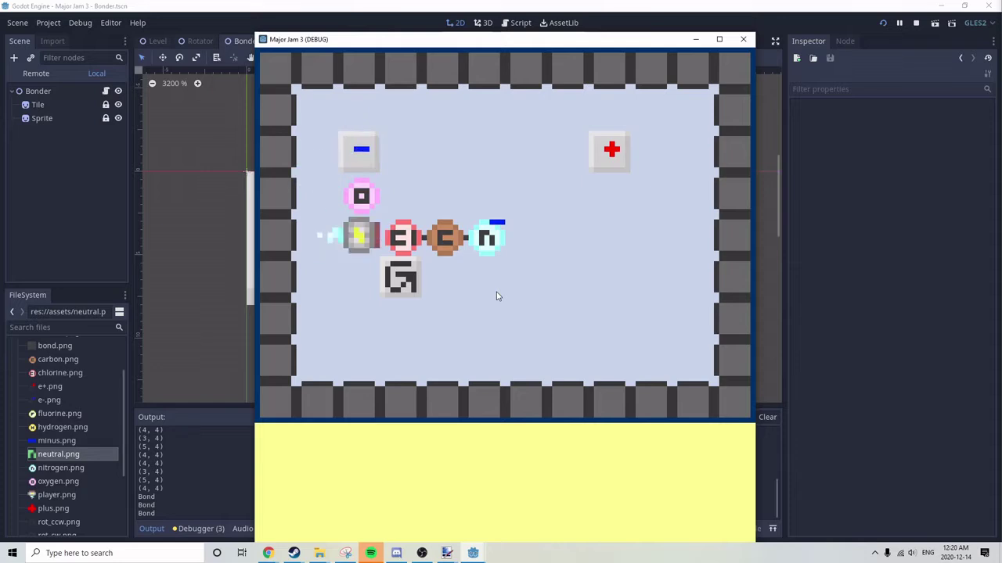
pyautogui.press('Up')
pyautogui.press('Left')
pyautogui.press('Up')
pyautogui.press('Right')
pyautogui.press('Right')
pyautogui.press('Right')
pyautogui.press('Right')
pyautogui.press('Right')
pyautogui.press('Right')
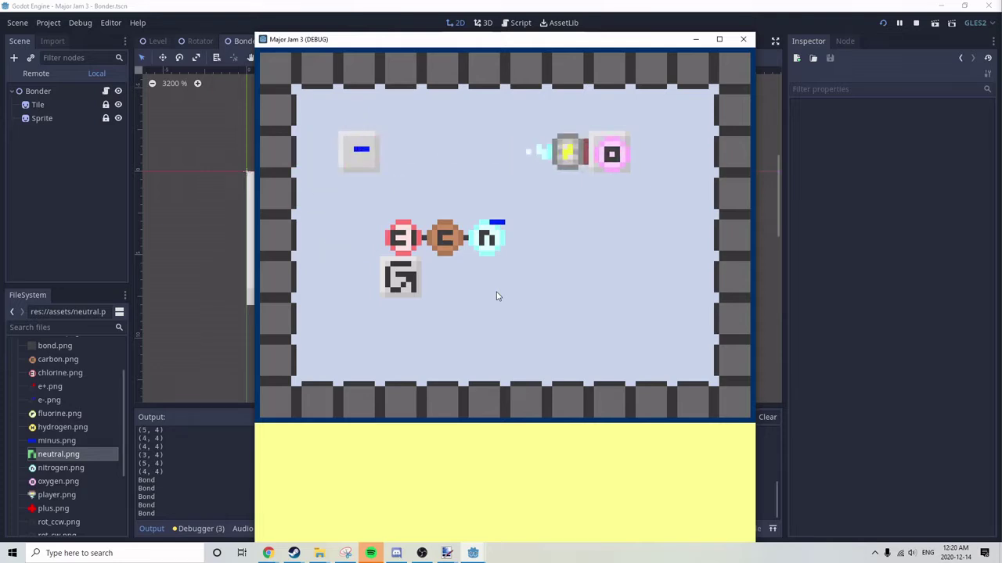
pyautogui.press('Right')
pyautogui.press('Down')
pyautogui.press('Right')
pyautogui.press('Right')
pyautogui.press('Up')
pyautogui.press('Left')
pyautogui.press('Left')
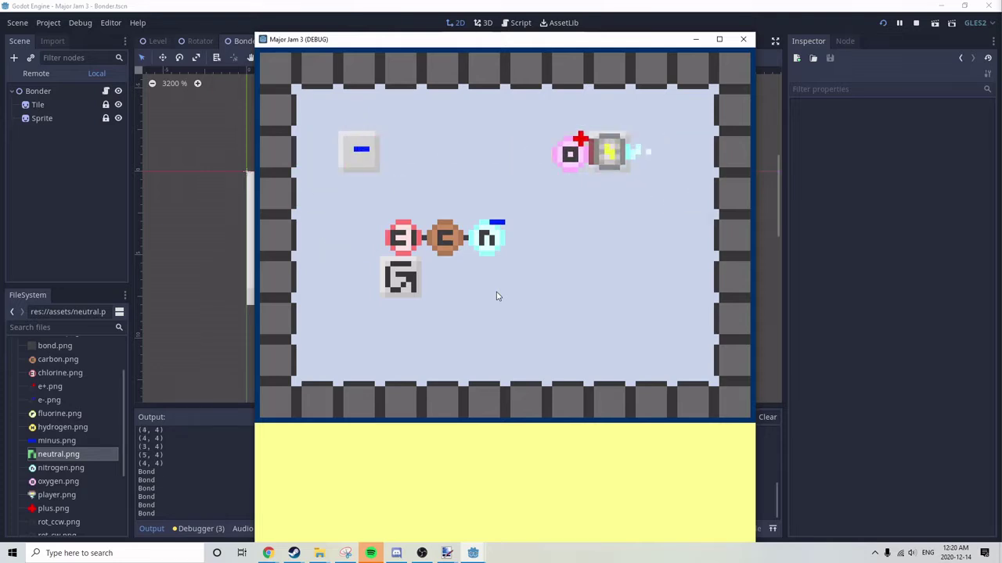
pyautogui.press('Down')
pyautogui.press('Down')
pyautogui.press('Left')
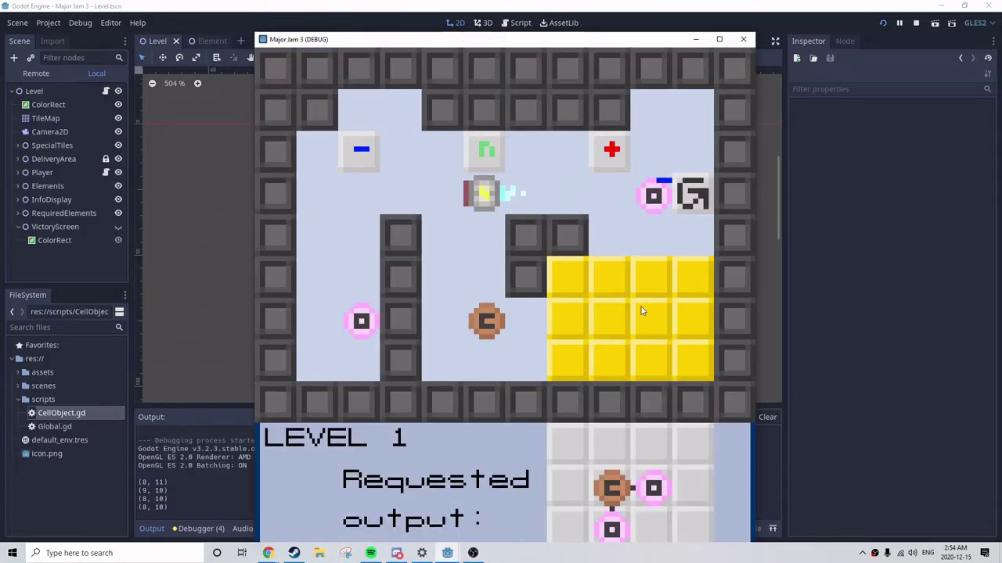
# Nudge the pink oxygen up a tile and push the carbon to the top row.
pyautogui.press('Right')
pyautogui.press('Right')
pyautogui.press('Right')
pyautogui.press('Down')
pyautogui.press('Right')
pyautogui.press('Up')
pyautogui.press('Left')
pyautogui.press('Left')
pyautogui.press('Left')
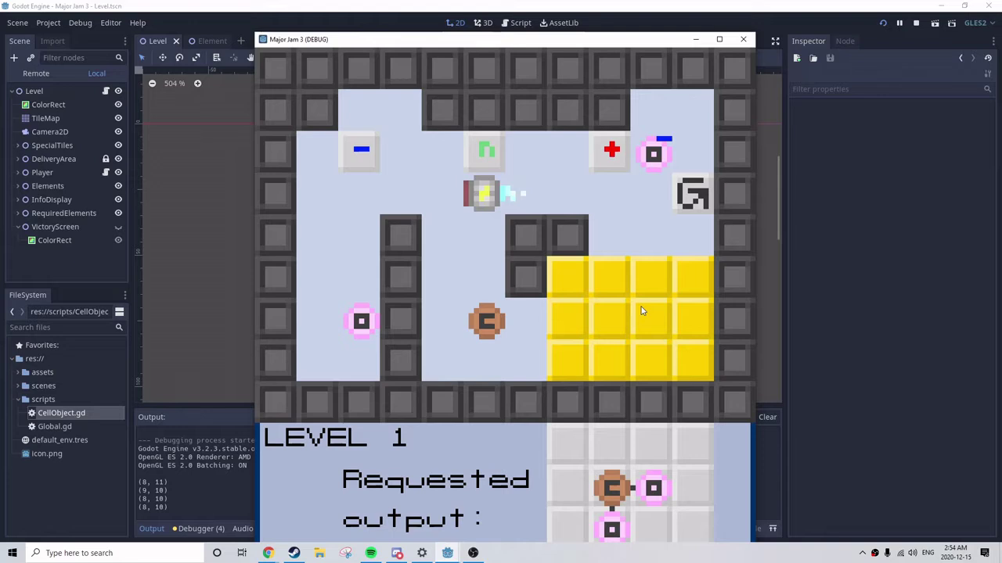
pyautogui.press('Left')
pyautogui.press('Down')
# Push the carbon right onto the pink oxygen to bond them.
pyautogui.press('Down')
pyautogui.press('Down')
pyautogui.press('Down')
pyautogui.press('Right')
pyautogui.press('Up')
pyautogui.press('Up')
pyautogui.press('Up')
pyautogui.press('Up')
pyautogui.press('Left')
pyautogui.press('Up')
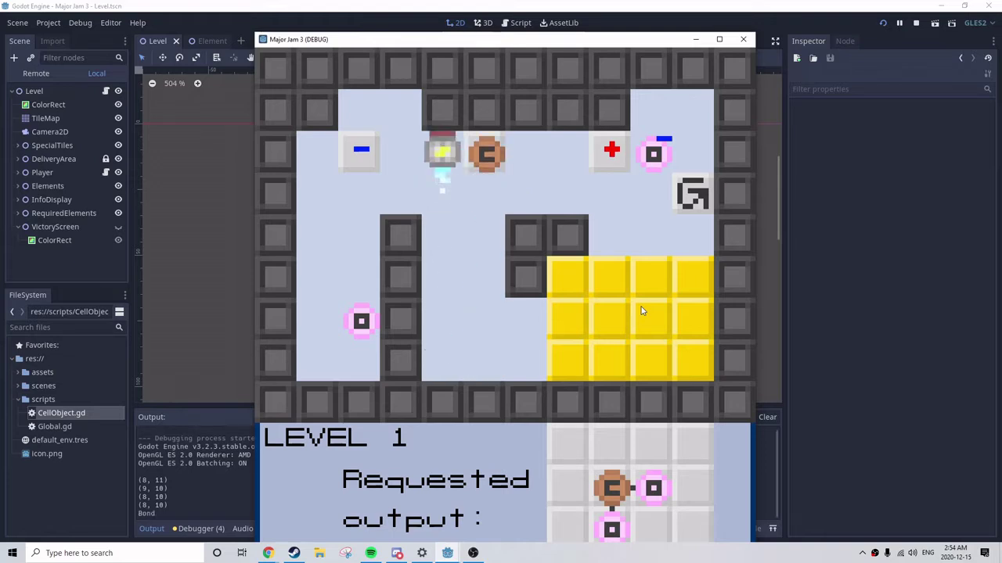
pyautogui.press('Right')
pyautogui.press('Right')
pyautogui.press('Right')
pyautogui.press('Down')
pyautogui.press('Right')
pyautogui.press('Right')
# Shift the bonded carbon–oxygen pair down and back up, ending top-right.
pyautogui.press('Right')
pyautogui.press('Up')
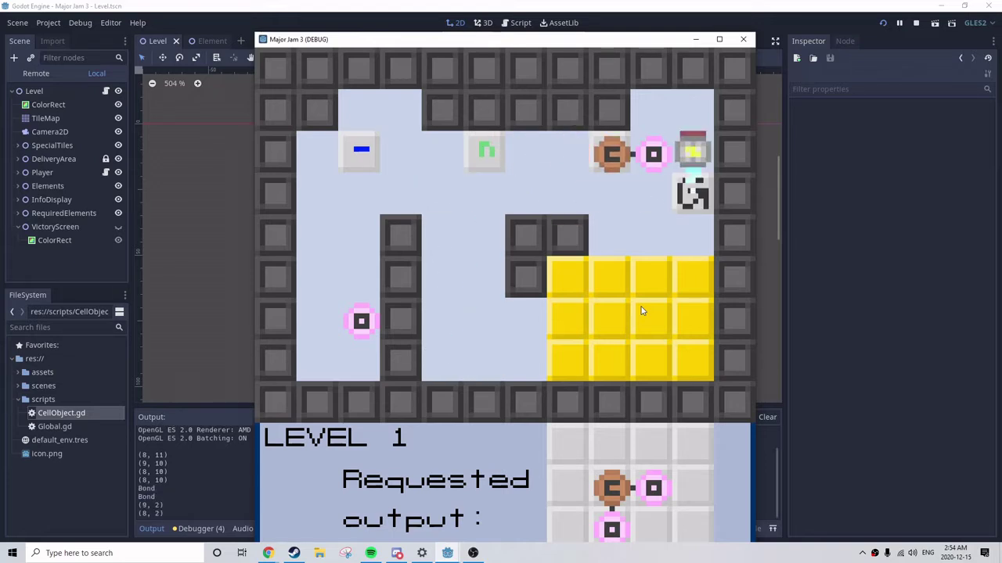
pyautogui.press('Down')
pyautogui.press('Right')
pyautogui.press('Down')
pyautogui.press('Down')
pyautogui.press('Left')
pyautogui.press('Up')
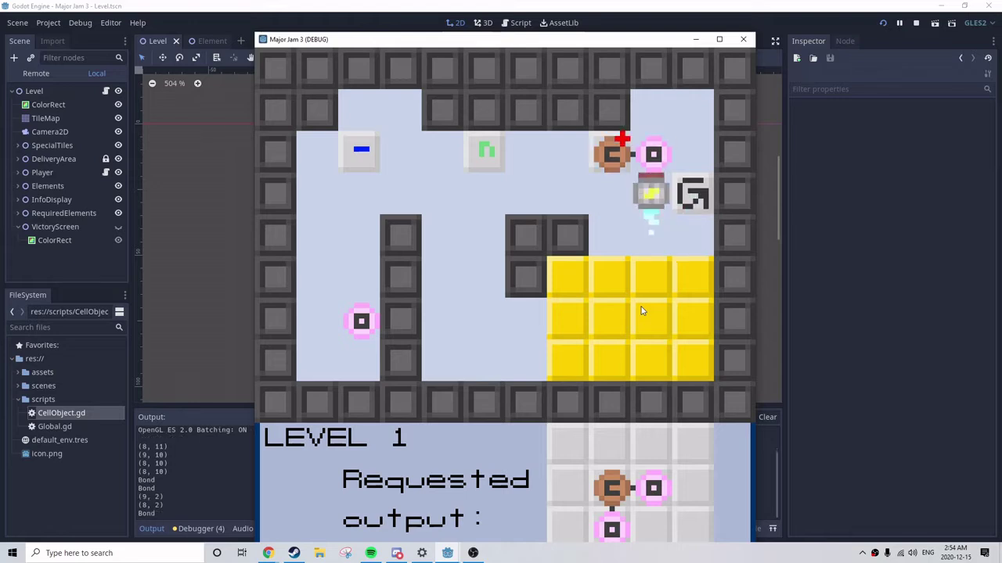
pyautogui.press('Right')
pyautogui.press('Up')
pyautogui.press('Up')
pyautogui.press('Left')
pyautogui.press('Down')
pyautogui.press('Right')
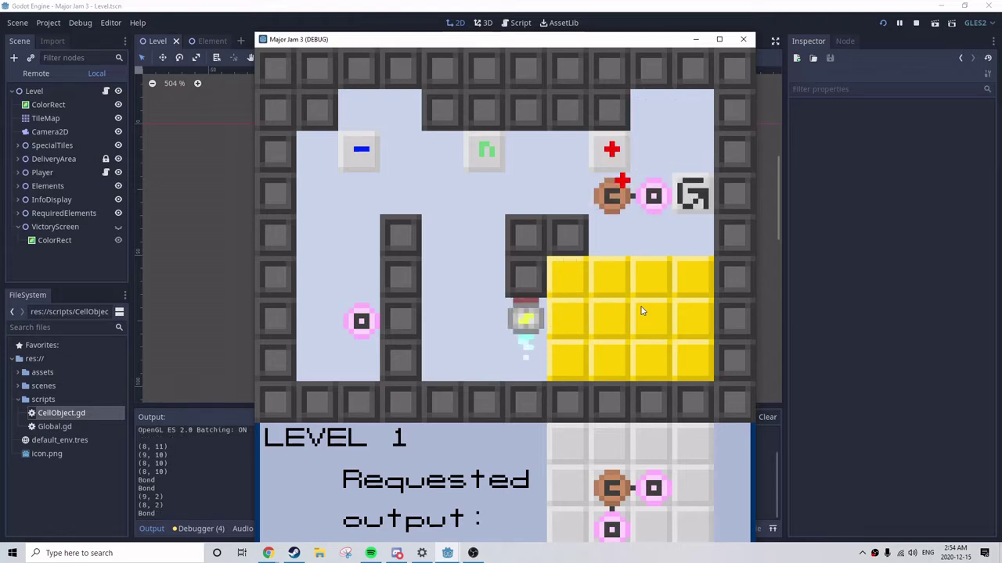
# Travel to the lower-left oxygen and push it onto the minus tile.
pyautogui.press('Left')
pyautogui.press('Up')
pyautogui.press('Up')
pyautogui.press('Up')
pyautogui.press('Left')
pyautogui.press('Left')
pyautogui.press('Left')
pyautogui.press('Left')
pyautogui.press('Down')
pyautogui.press('Down')
pyautogui.press('Down')
pyautogui.press('Down')
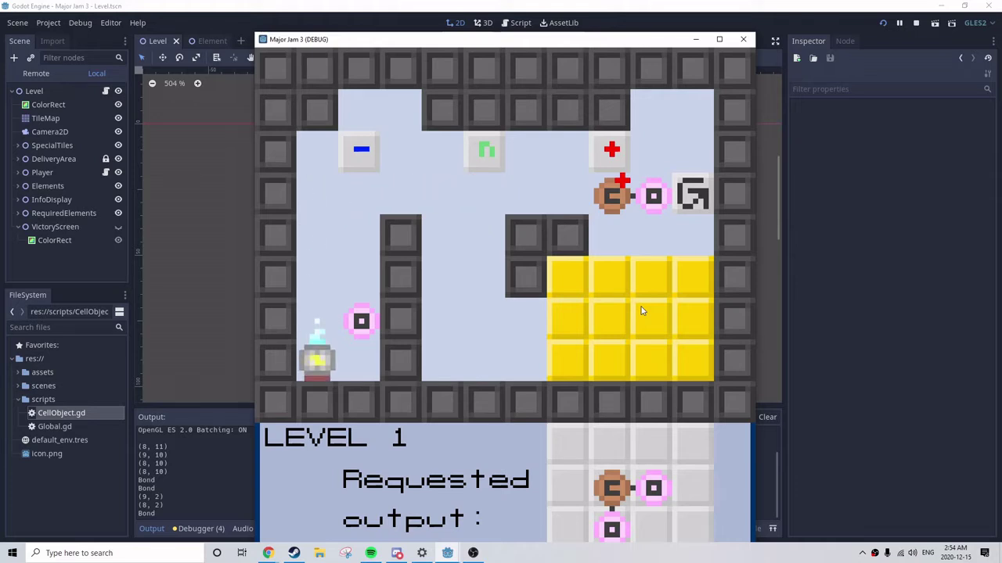
pyautogui.press('Right')
pyautogui.press('Up')
pyautogui.press('Up')
pyautogui.press('Up')
pyautogui.press('Up')
pyautogui.press('Right')
pyautogui.press('Up')
pyautogui.press('Up')
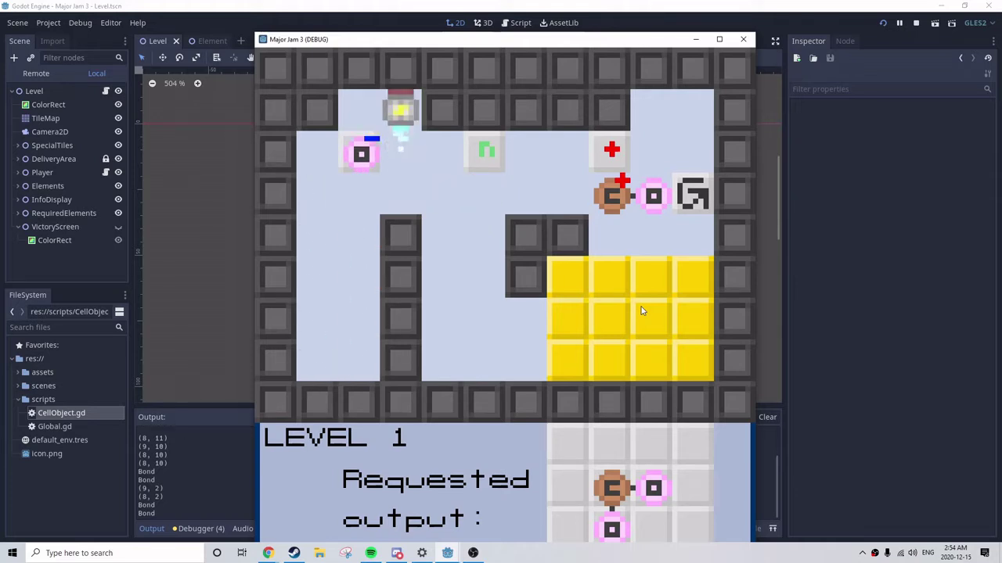
pyautogui.press('Up')
# Push the charged oxygen down a tile and then rightward.
pyautogui.press('Left')
pyautogui.press('Down')
pyautogui.press('Left')
pyautogui.press('Down')
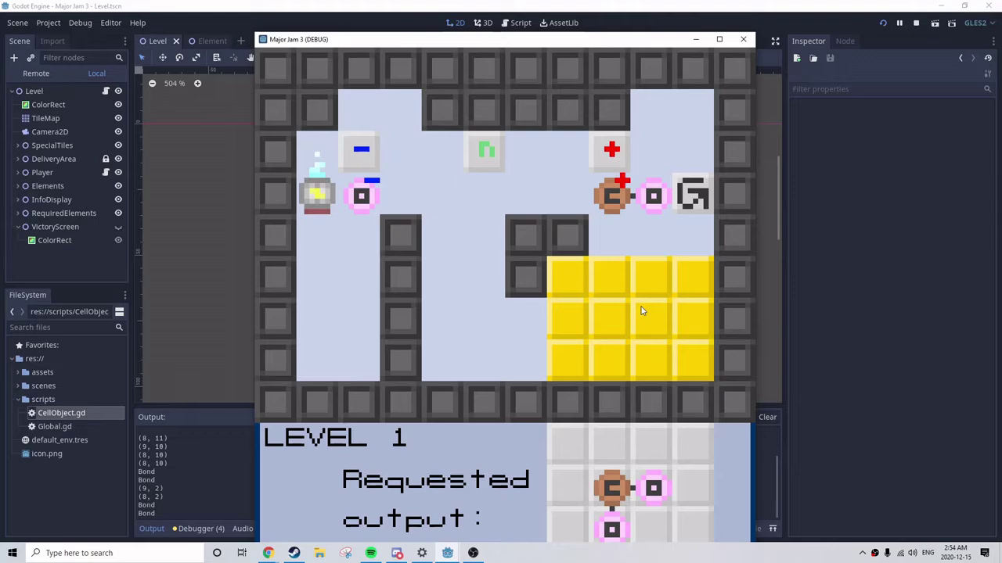
pyautogui.press('Right')
pyautogui.press('Right')
pyautogui.press('Right')
pyautogui.press('Right')
pyautogui.press('Right')
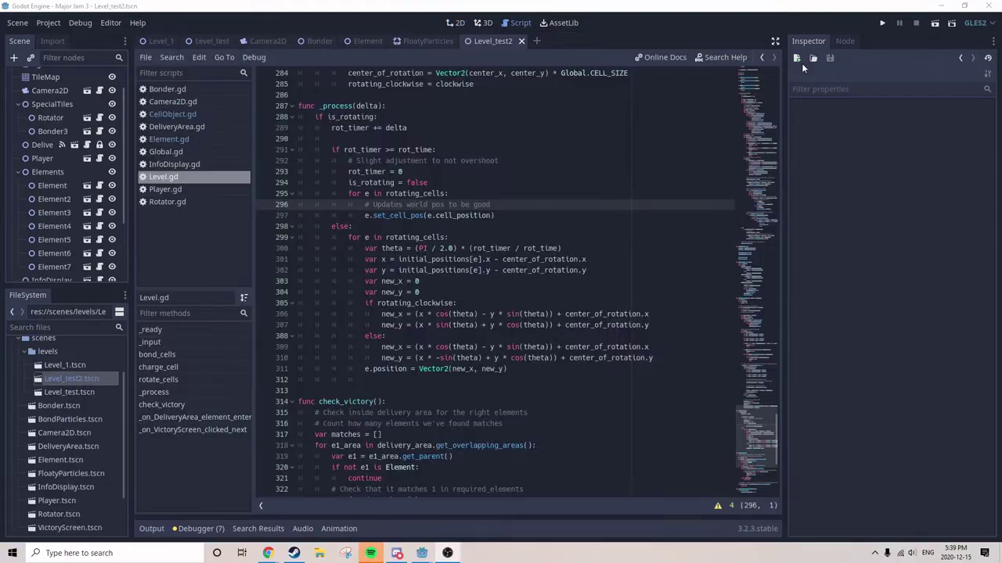
# Run the Level_test2 scene and push the large molecule down and right into the yellow zone.
pyautogui.click(883, 23)
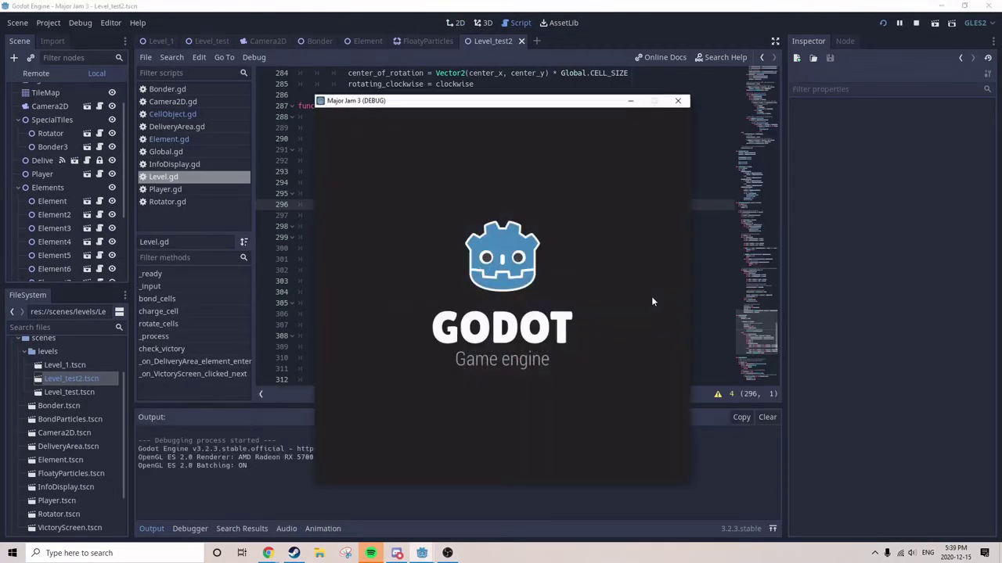
pyautogui.press('Down')
pyautogui.press('Right')
# Reposition below the delivered molecule and push it back up out of the yellow zone.
pyautogui.press('Right')
pyautogui.press('Right')
pyautogui.press('Left')
pyautogui.press('Left')
pyautogui.press('Left')
pyautogui.press('Down')
pyautogui.press('Down')
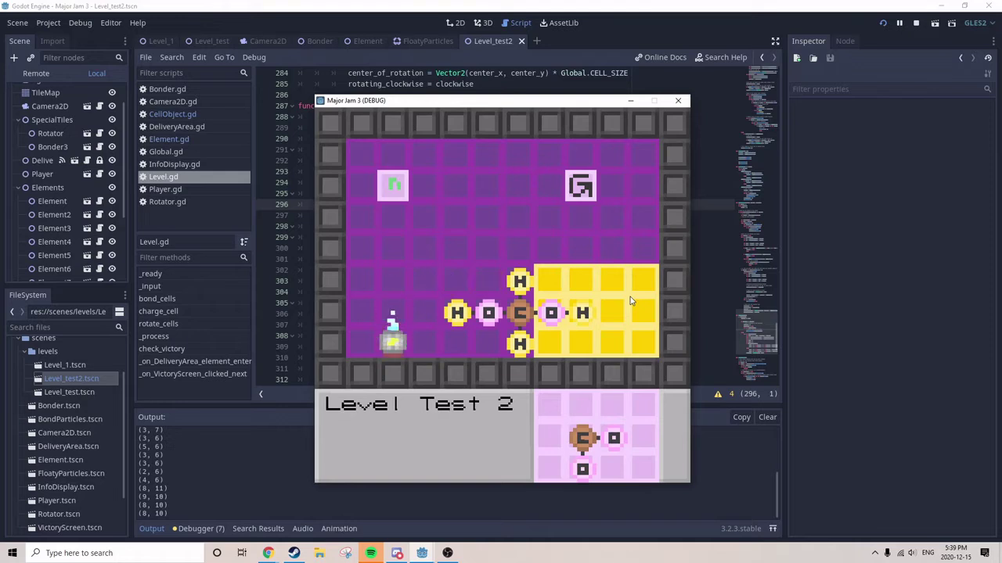
pyautogui.press('Right')
pyautogui.press('Right')
pyautogui.press('Up')
pyautogui.press('Up')
pyautogui.press('Up')
pyautogui.press('Up')
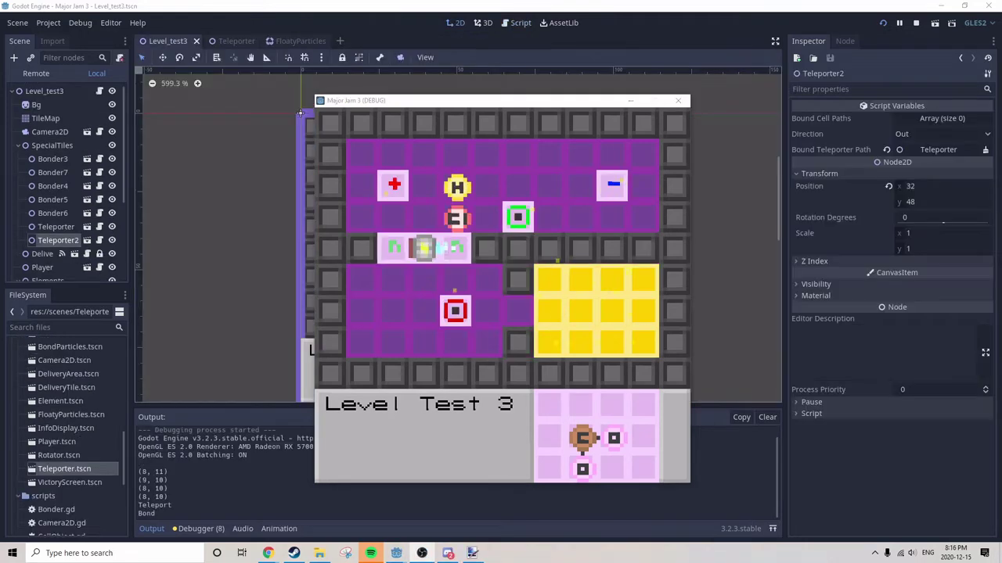
# Push the E element through the green teleporter to bond below, then step onto the + tile.
pyautogui.press('Right')
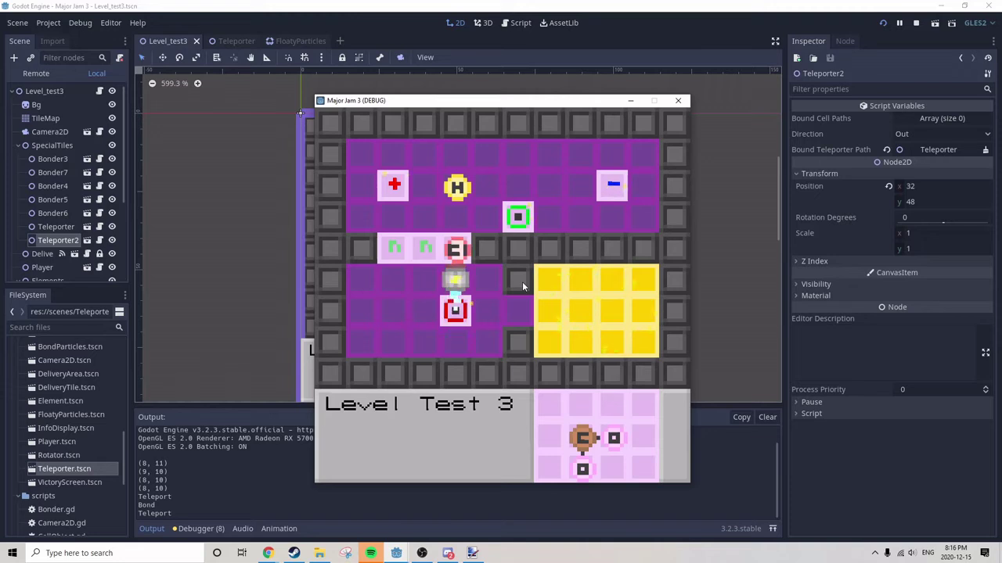
pyautogui.press('Up')
pyautogui.press('Right')
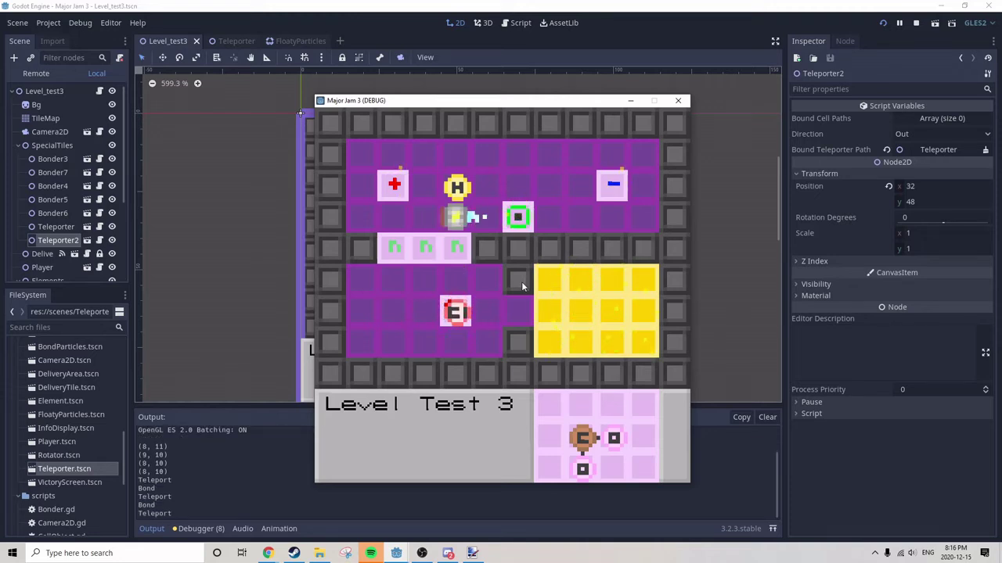
pyautogui.press('Left')
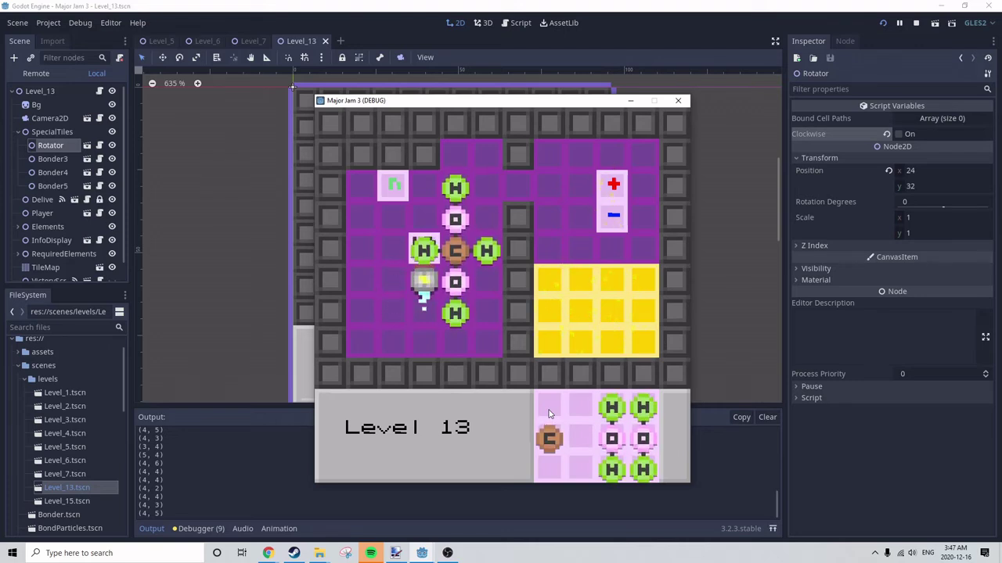
# Rotate the Level 13 molecule, collect the top-row hydrogen, then start Elementary on itch.io.
pyautogui.press('Left')
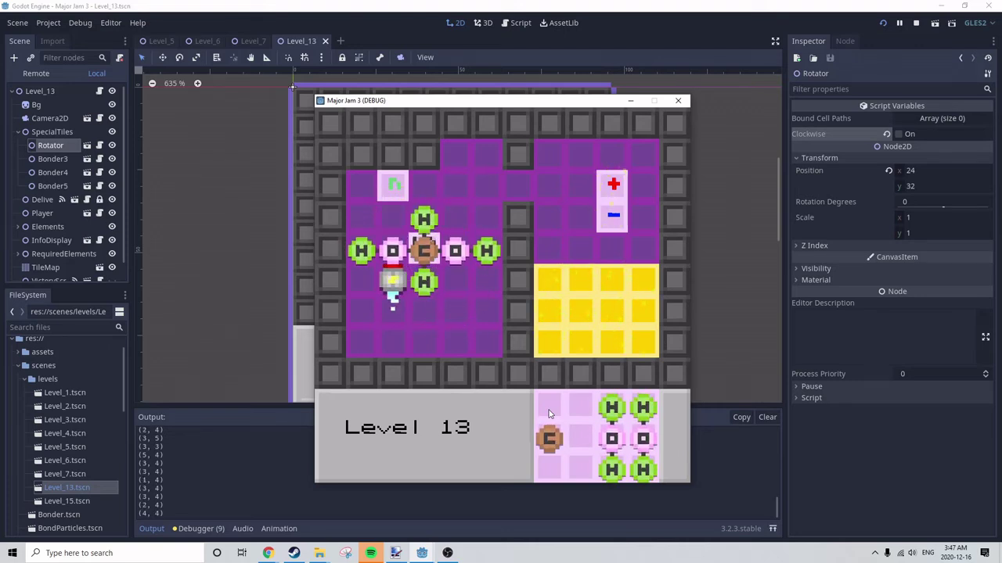
pyautogui.press('Up')
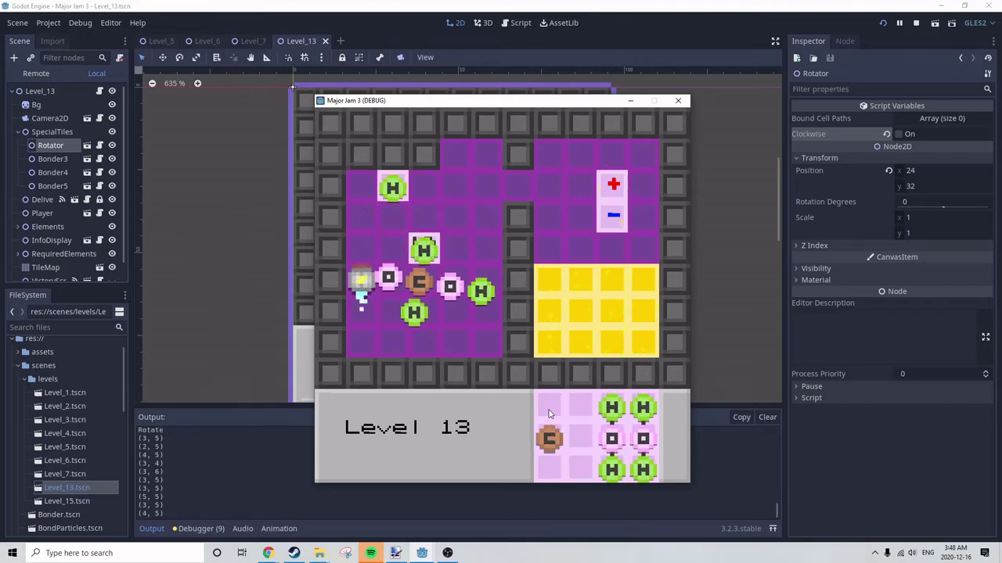
pyautogui.press('Up')
pyautogui.press('Right')
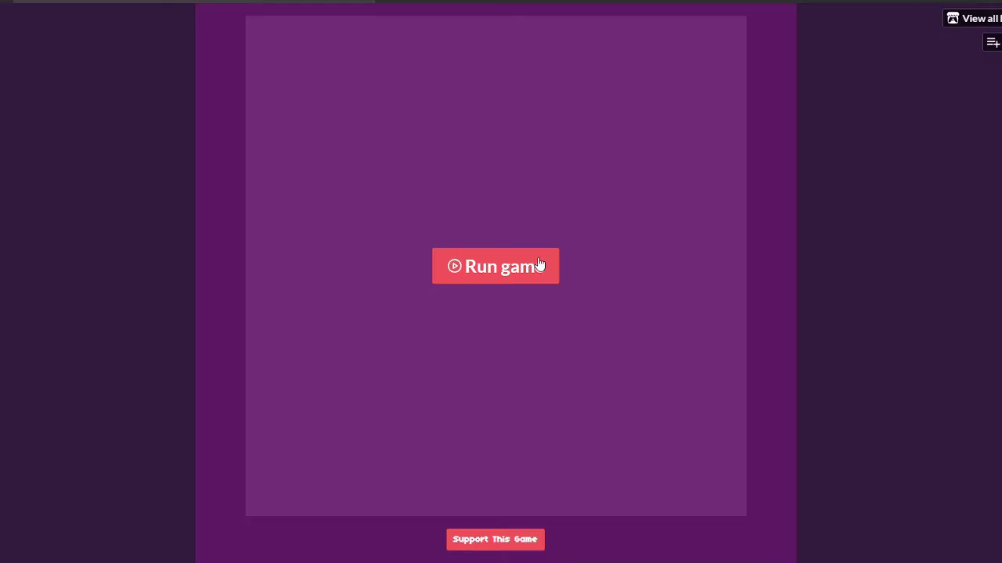
pyautogui.click(541, 266)
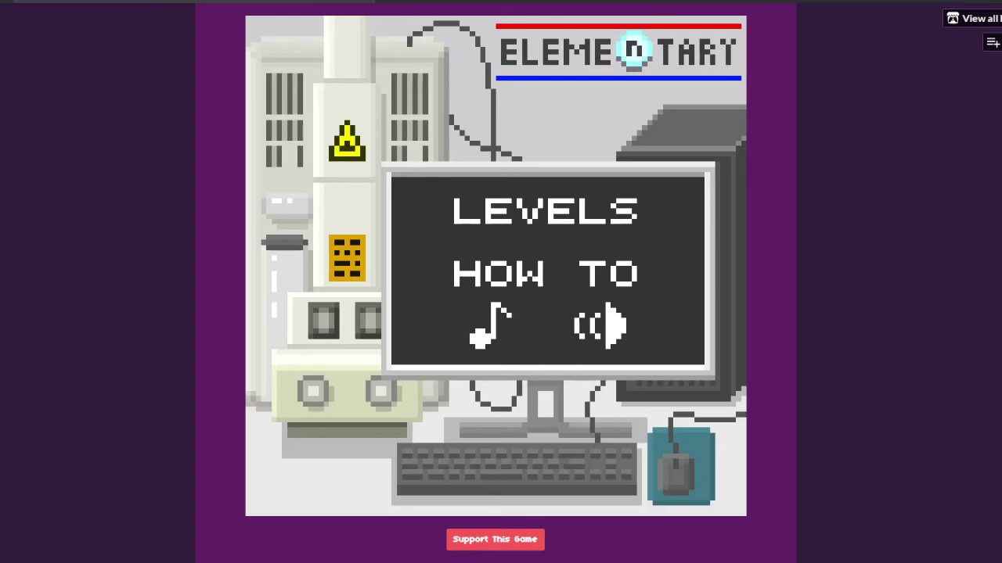
# Open LEVELS from the Elementary main menu and start LEVEL 1.
pyautogui.press('XF86AudioPlay')
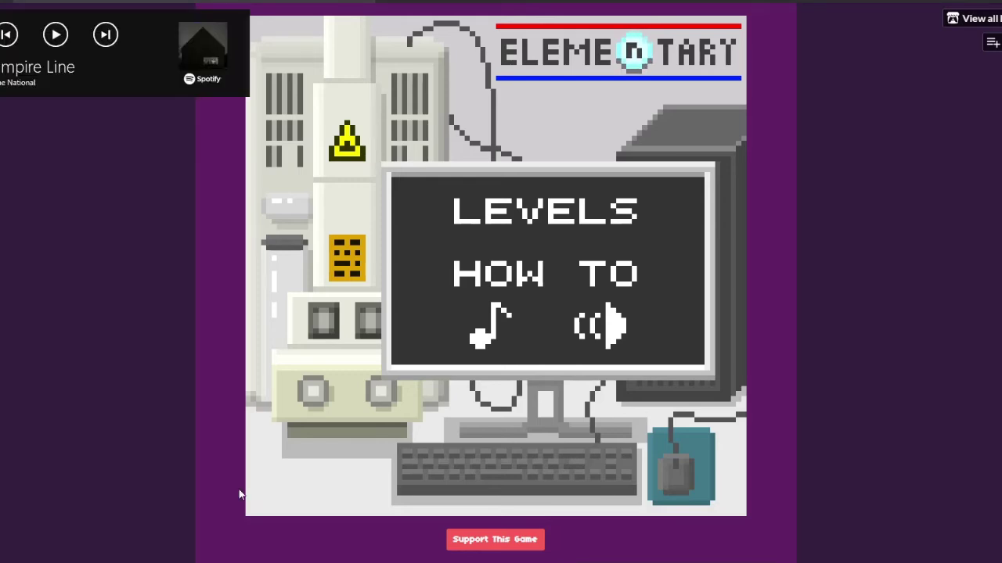
pyautogui.click(541, 232)
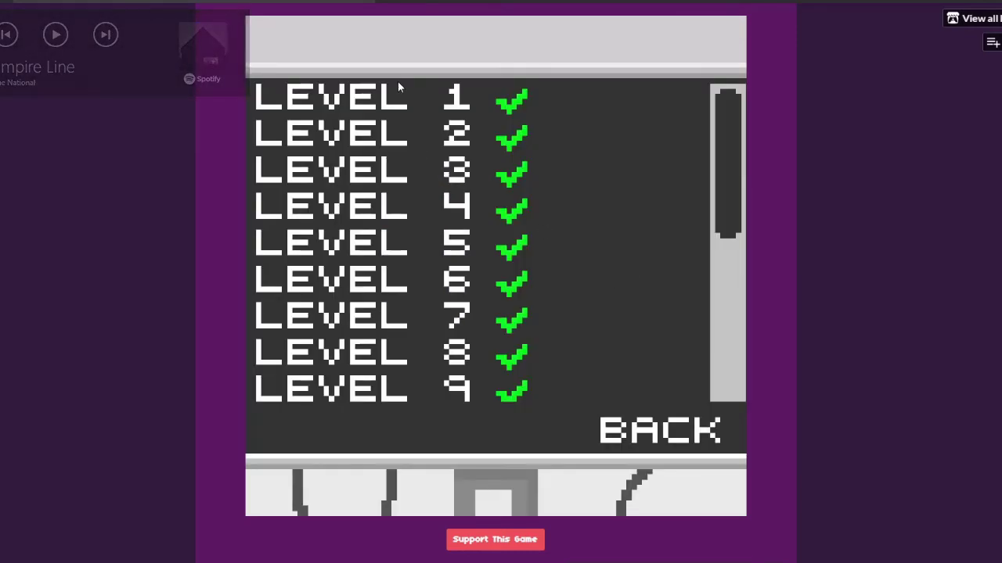
pyautogui.click(400, 99)
# In Level 1, move the robot to the maze's bottom-left and push the H atom up the column.
pyautogui.press('Right')
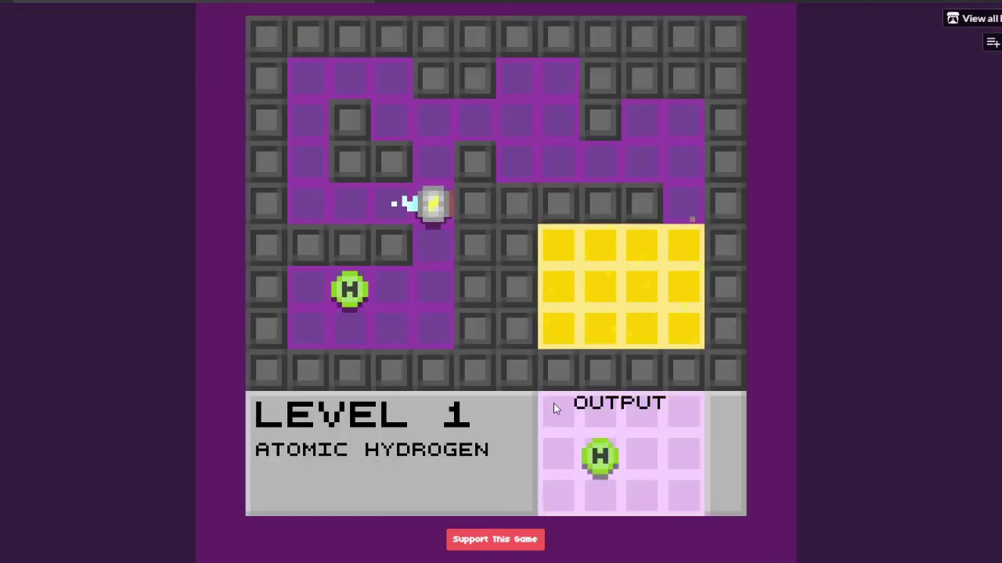
pyautogui.press('Down')
pyautogui.press('Left')
pyautogui.press('Up')
pyautogui.press('Right')
pyautogui.press('Right')
pyautogui.press('Down')
pyautogui.press('Right')
pyautogui.press('Up')
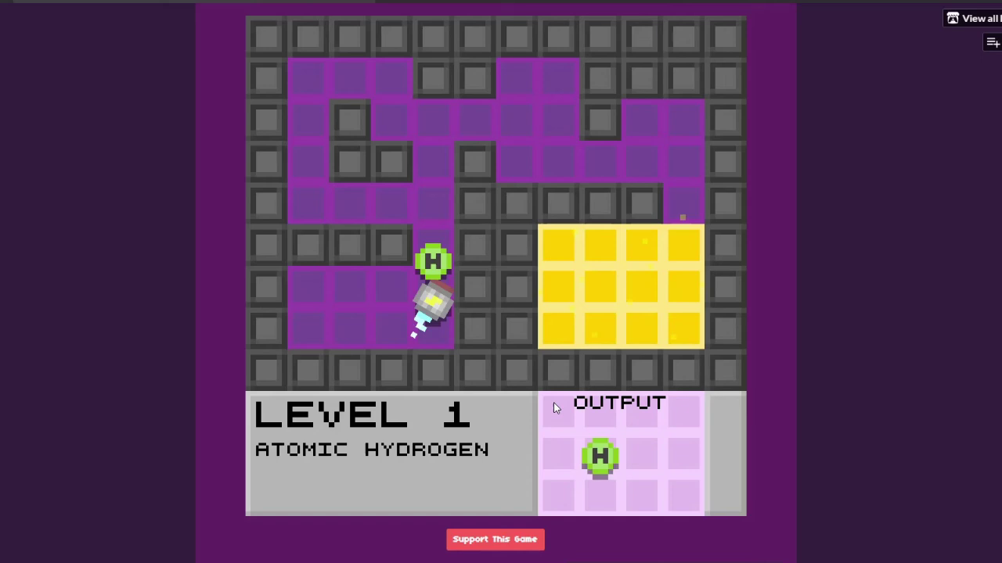
pyautogui.press('Up')
pyautogui.press('Up')
pyautogui.press('Up')
pyautogui.press('Down')
pyautogui.press('Left')
pyautogui.press('Left')
pyautogui.press('Left')
# Push the H atom right and down into the yellow zone and advance to Level 2, Atoms.
pyautogui.press('Up')
pyautogui.press('Up')
pyautogui.press('Up')
pyautogui.press('Right')
pyautogui.press('Right')
pyautogui.press('Down')
pyautogui.press('Right')
pyautogui.press('Right')
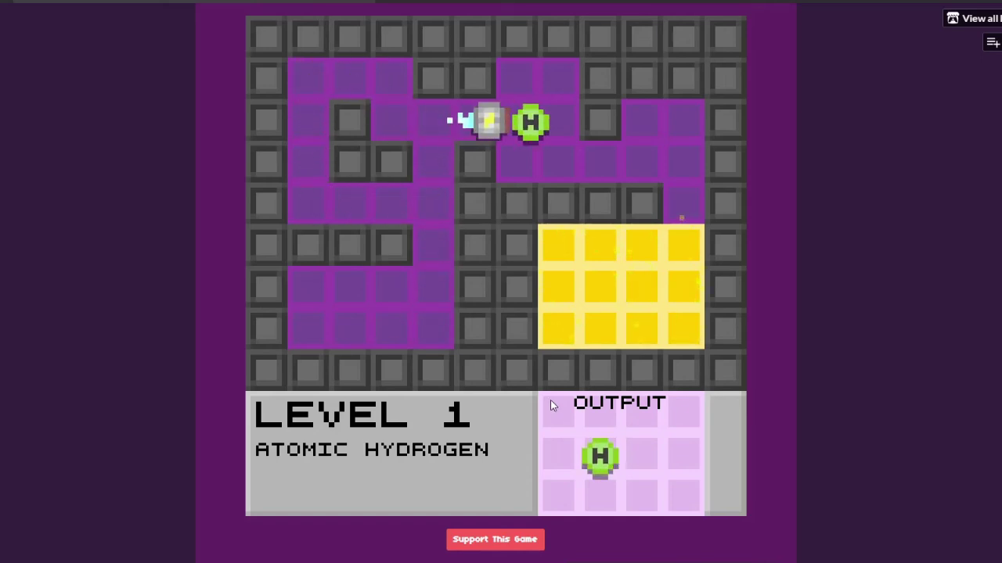
pyautogui.press('Right')
pyautogui.press('Up')
pyautogui.press('Right')
pyautogui.press('Down')
pyautogui.press('Left')
pyautogui.press('Down')
pyautogui.press('Right')
pyautogui.press('Right')
pyautogui.press('Right')
pyautogui.press('Up')
pyautogui.press('Right')
pyautogui.press('Down')
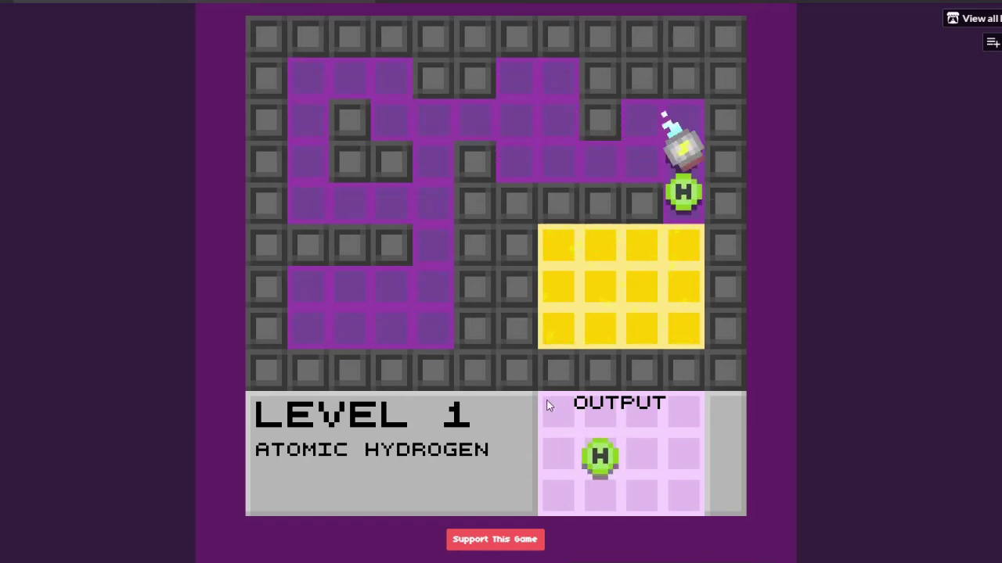
pyautogui.press('Down')
pyautogui.press('Down')
pyautogui.click(505, 266)
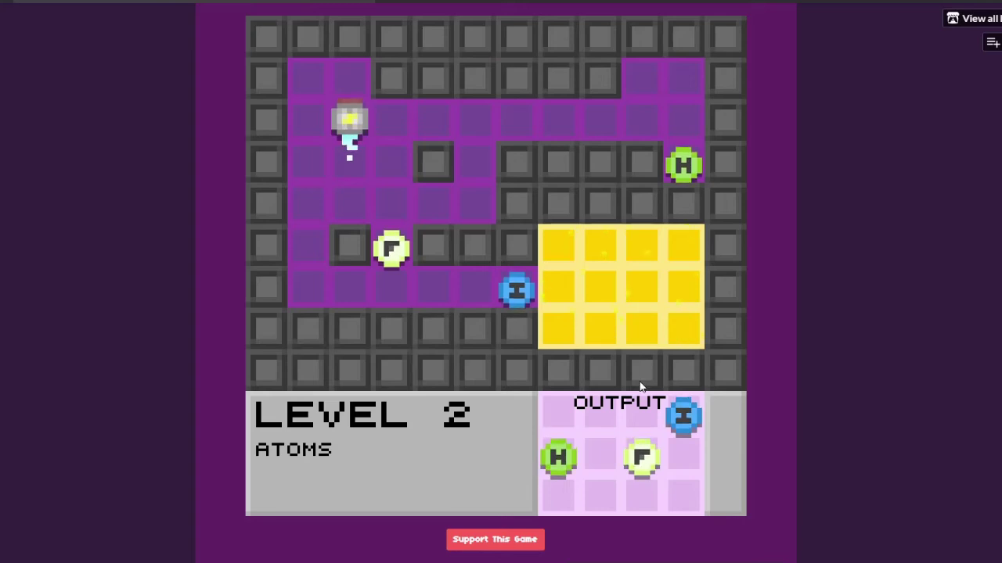
# Bring the robot beside the H atom and carry it left to sit above the F atom.
pyautogui.press('Down')
pyautogui.press('Up')
pyautogui.press('Up')
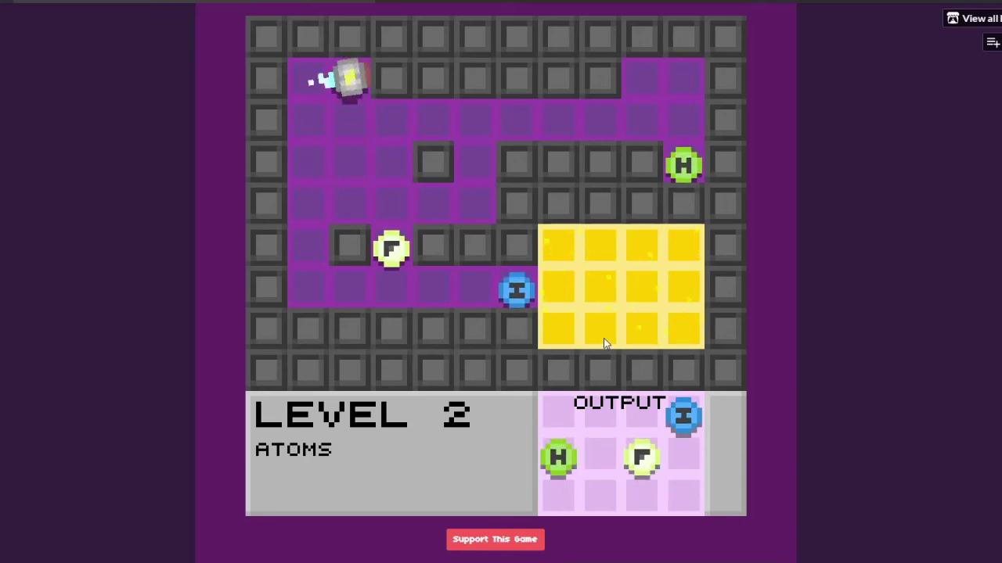
pyautogui.press('Down')
pyautogui.press('Down')
pyautogui.press('Right')
pyautogui.press('Up')
pyautogui.press('Right')
pyautogui.press('Right')
pyautogui.press('Right')
pyautogui.press('Right')
pyautogui.press('Right')
pyautogui.press('Up')
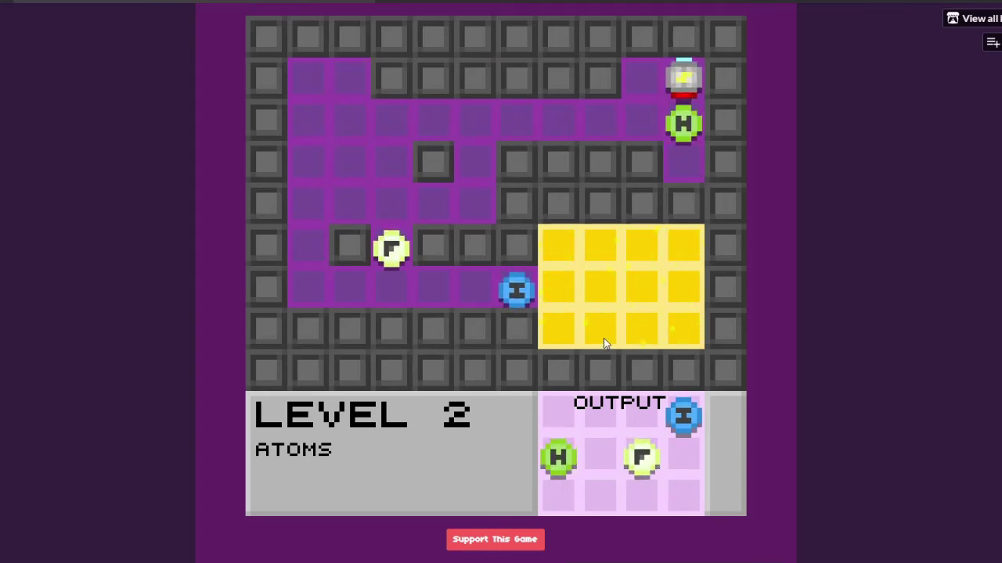
pyautogui.press('Left')
pyautogui.press('Left')
pyautogui.press('Left')
pyautogui.press('Left')
pyautogui.press('Left')
pyautogui.press('Left')
pyautogui.press('Left')
pyautogui.press('Down')
pyautogui.press('Down')
pyautogui.press('Right')
pyautogui.press('Right')
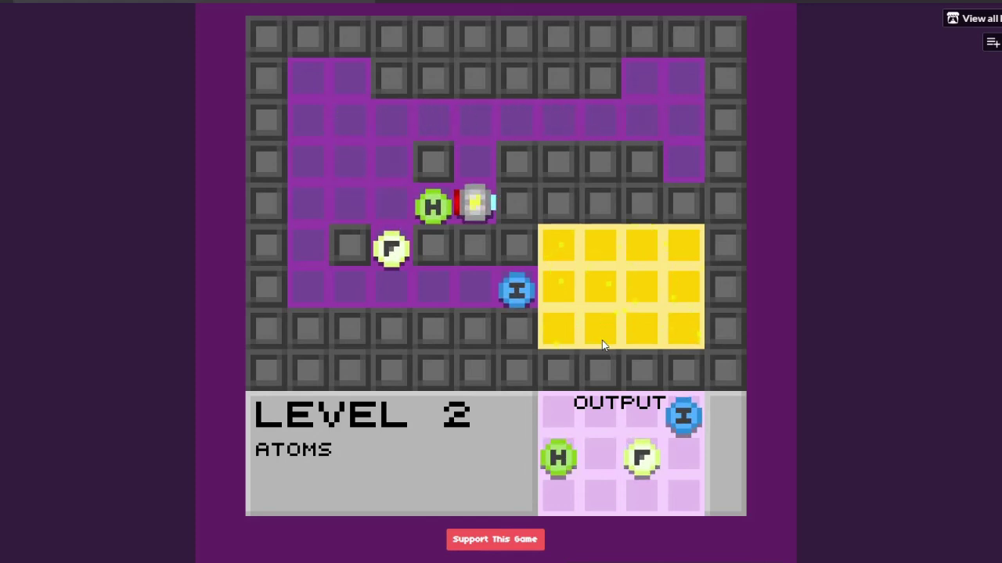
pyautogui.press('Left')
# Push the H, F and I atoms into the yellow zone and advance to Level 3, Carbon Dioxide.
pyautogui.press('Right')
pyautogui.press('Up')
pyautogui.press('Up')
pyautogui.press('Left')
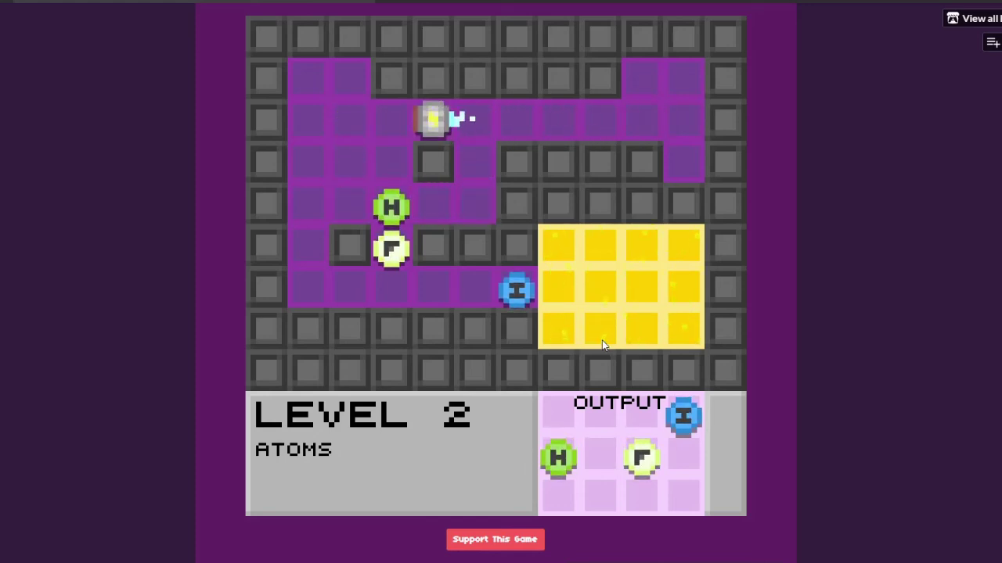
pyautogui.press('Left')
pyautogui.press('Down')
pyautogui.press('Down')
pyautogui.press('Up')
pyautogui.press('Left')
pyautogui.press('Left')
pyautogui.press('Down')
pyautogui.press('Down')
pyautogui.press('Down')
pyautogui.press('Right')
pyautogui.press('Right')
pyautogui.press('Right')
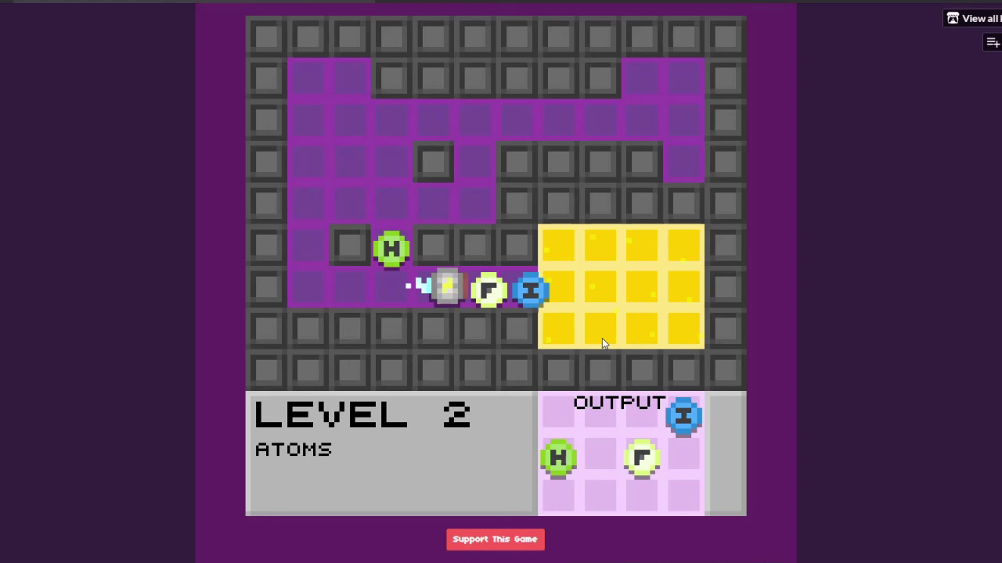
pyautogui.press('Right')
pyautogui.press('Left')
pyautogui.press('Left')
pyautogui.press('Left')
pyautogui.press('Up')
pyautogui.press('Up')
pyautogui.press('Up')
pyautogui.press('Right')
pyautogui.press('Down')
pyautogui.press('Down')
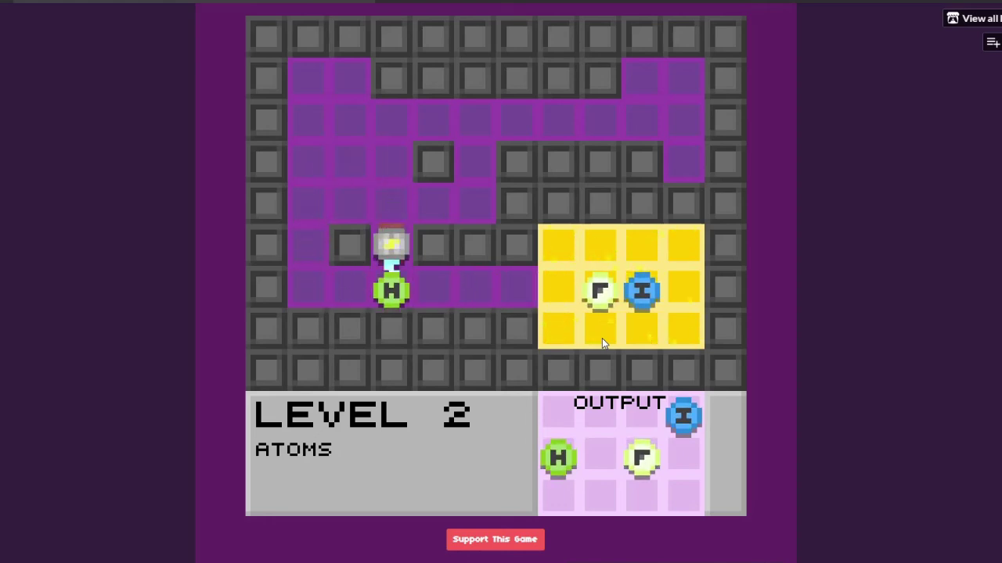
pyautogui.press('Up')
pyautogui.press('Left')
pyautogui.press('Left')
pyautogui.press('Down')
pyautogui.press('Down')
pyautogui.press('Right')
pyautogui.press('Right')
pyautogui.press('Right')
pyautogui.press('Right')
pyautogui.press('Right')
pyautogui.press('Right')
pyautogui.click(537, 276)
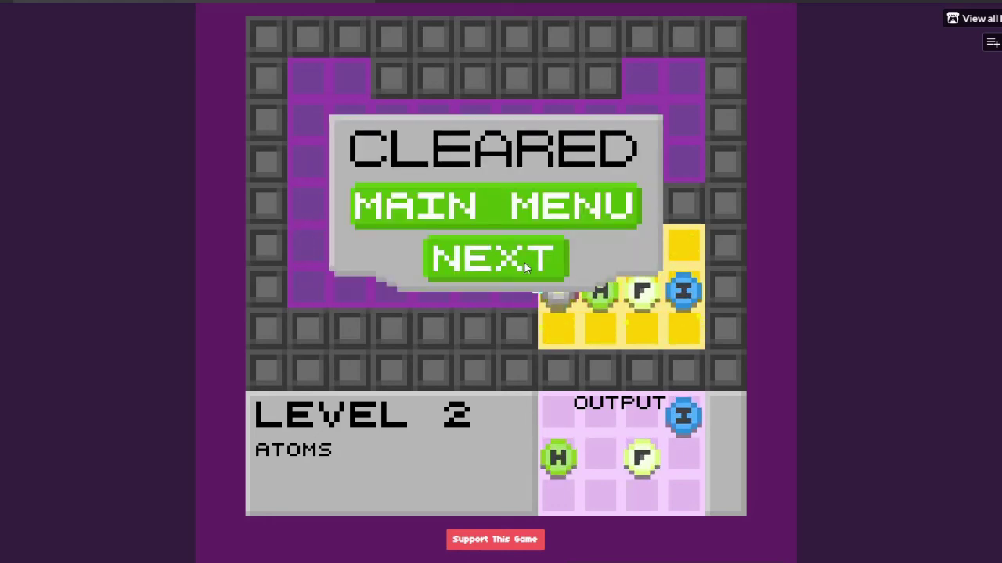
# Maneuver the CO2 pieces together and carry the molecule up to the top rows.
pyautogui.press('Right')
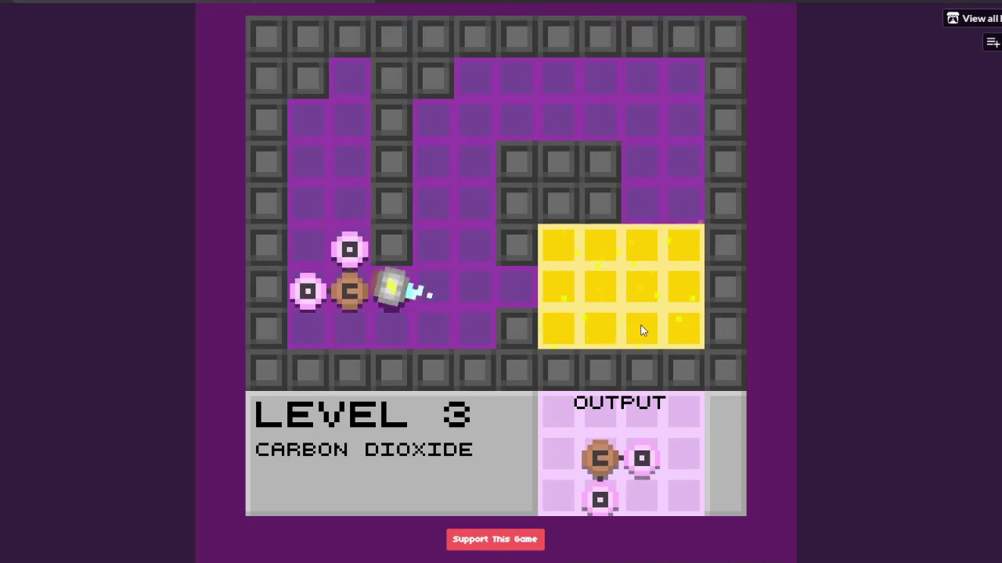
pyautogui.press('Down')
pyautogui.press('Right')
pyautogui.press('Right')
pyautogui.press('Up')
pyautogui.press('Up')
pyautogui.press('Up')
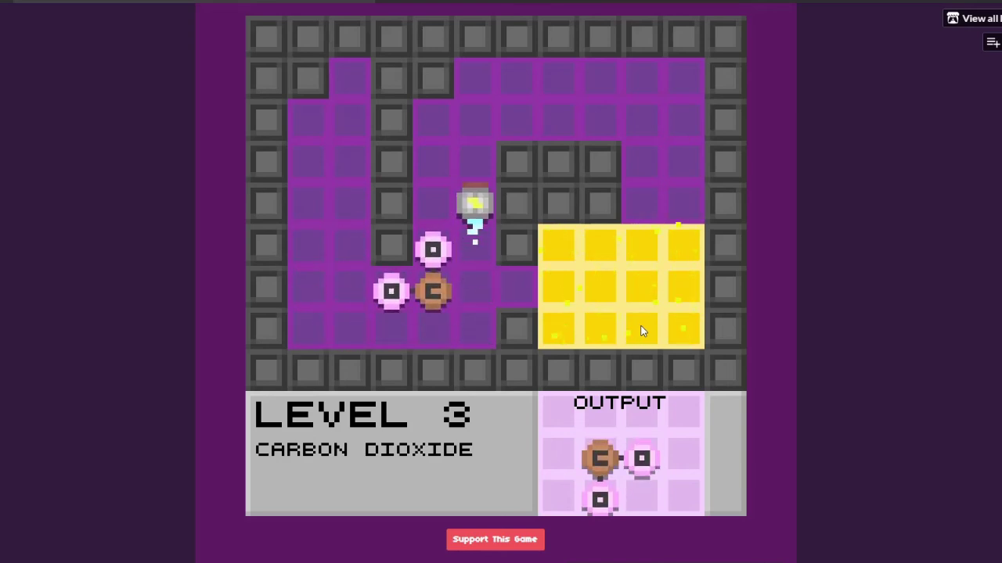
pyautogui.press('Left')
pyautogui.press('Down')
pyautogui.press('Right')
pyautogui.press('Up')
pyautogui.press('Up')
pyautogui.press('Up')
pyautogui.press('Up')
pyautogui.press('Right')
pyautogui.press('Up')
pyautogui.press('Right')
# Bring the CO2 molecule down into the yellow zone and continue past the CLEARED panel.
pyautogui.press('Right')
pyautogui.press('Right')
pyautogui.press('Right')
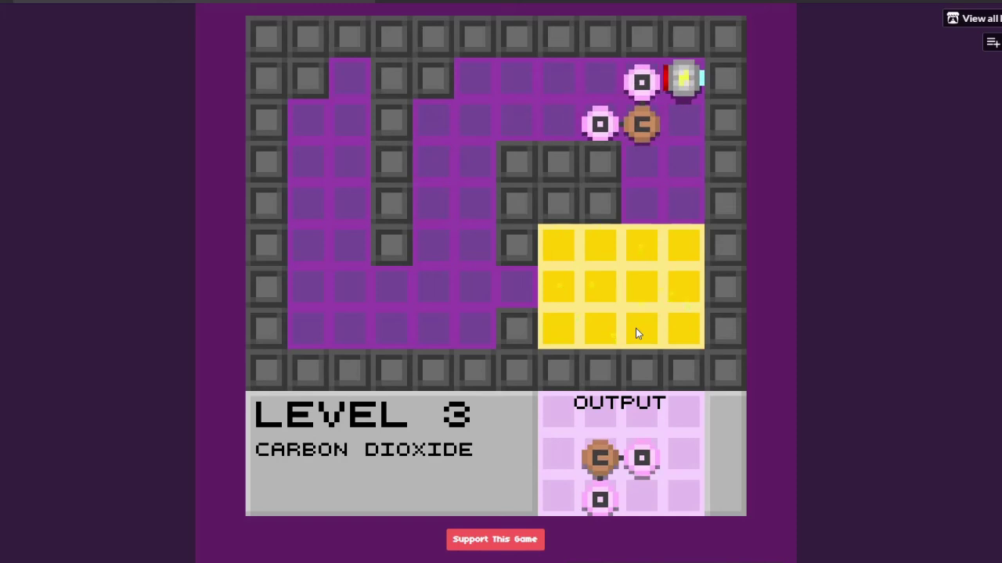
pyautogui.press('Down')
pyautogui.press('Down')
pyautogui.press('Left')
pyautogui.press('Right')
pyautogui.press('Down')
pyautogui.press('Down')
pyautogui.press('Down')
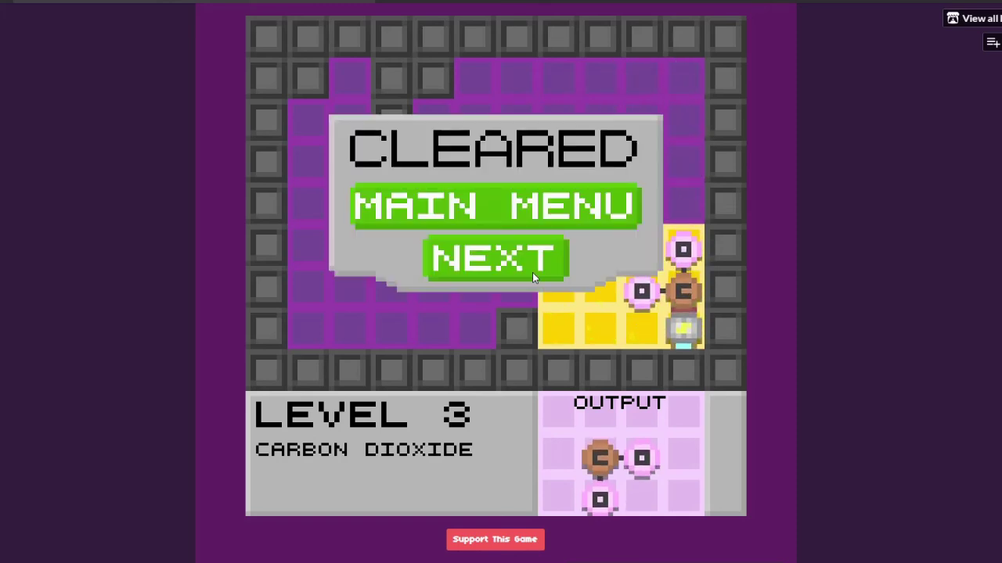
pyautogui.click(527, 265)
# Pause to the main menu, open the level list and start Level 10, Methane.
pyautogui.press('Escape')
pyautogui.click(509, 222)
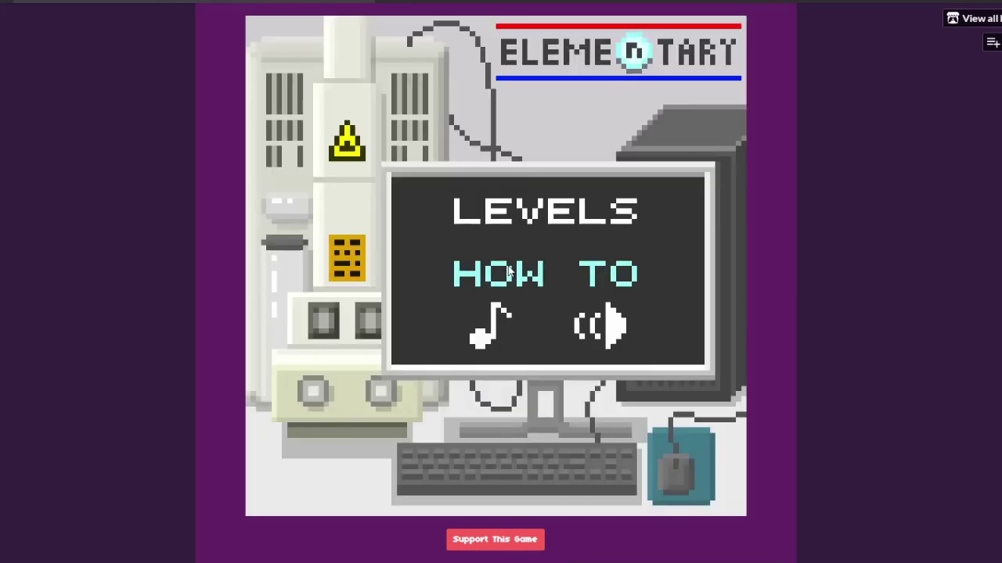
pyautogui.press('Up')
pyautogui.press('Return')
pyautogui.scroll(-5, 503, 278)
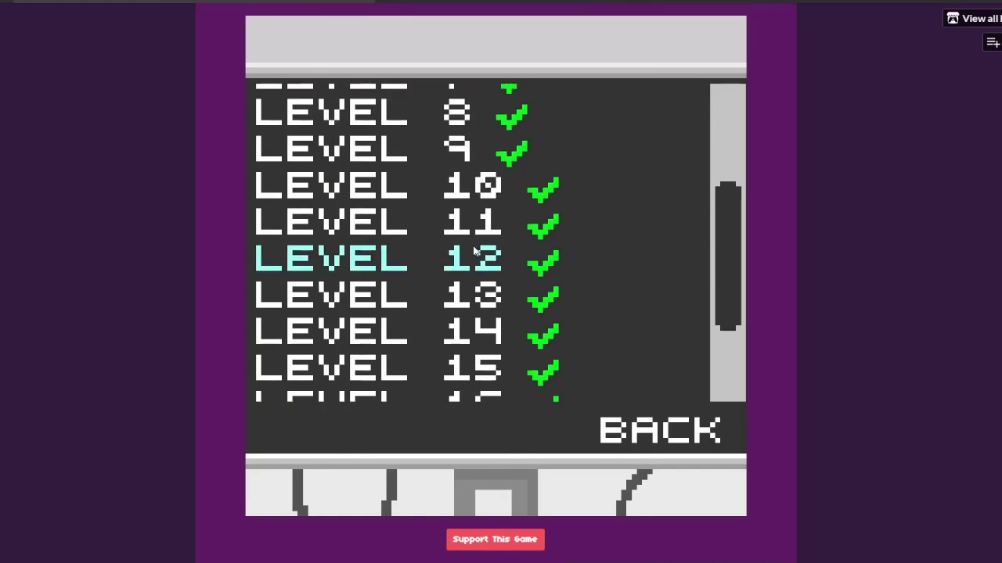
pyautogui.scroll(3, 470, 258)
pyautogui.click(456, 312)
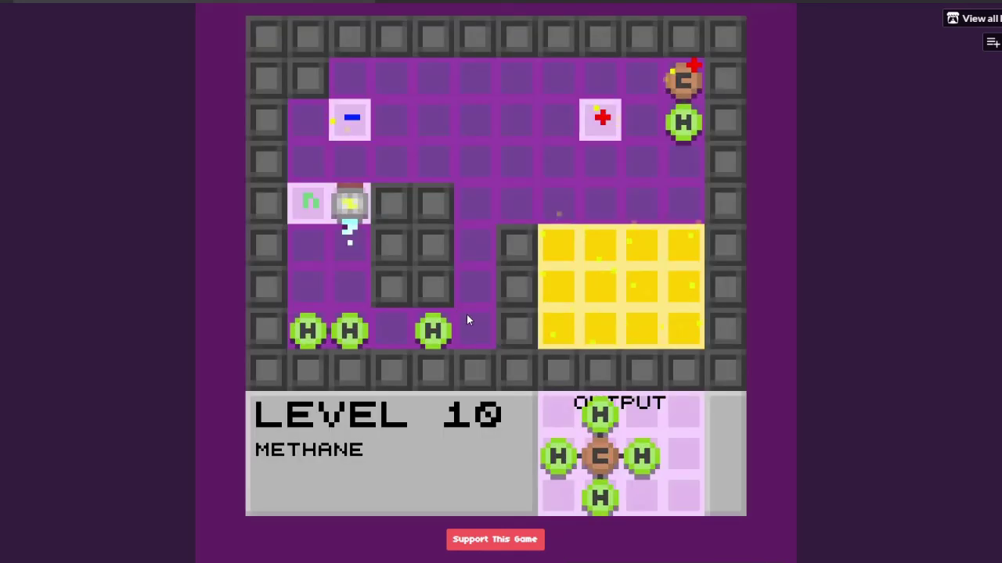
# Fetch a bottom-row hydrogen to the carbon and move the H–C–H piece into the yellow zone.
pyautogui.press('Escape')
pyautogui.press('Escape')
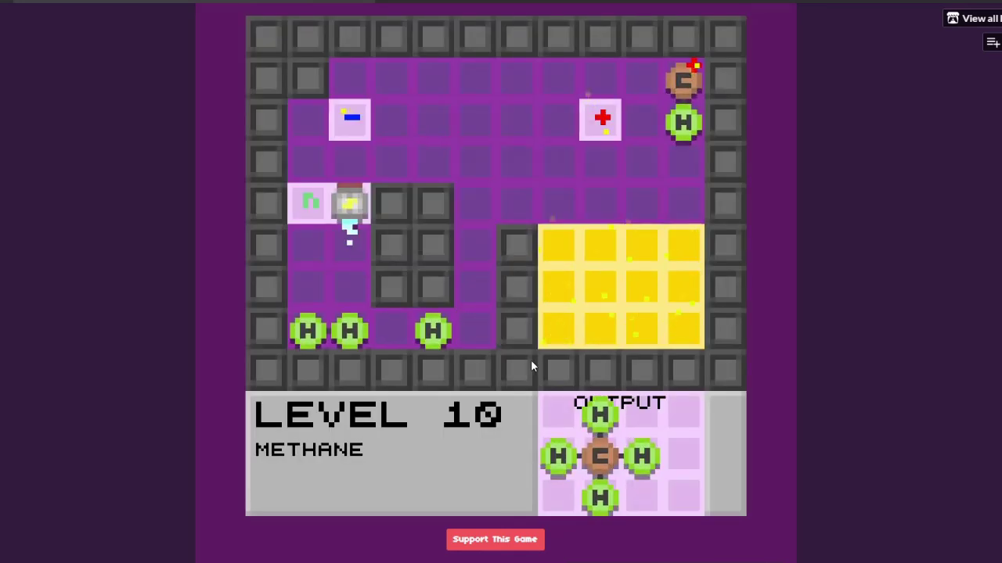
pyautogui.press('Up')
pyautogui.press('Right')
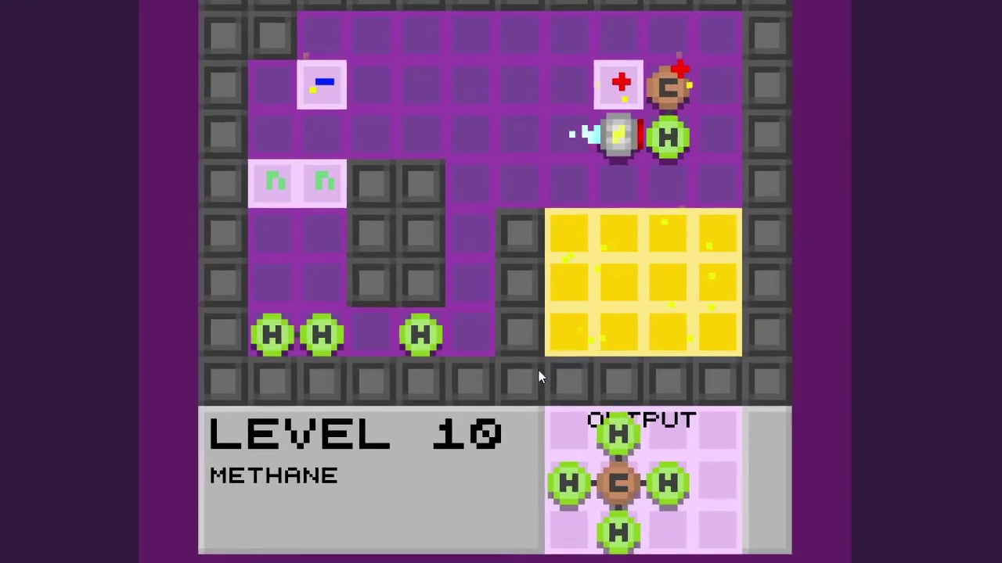
pyautogui.press('Left')
pyautogui.press('Left')
pyautogui.press('Left')
pyautogui.press('Left')
pyautogui.press('Left')
pyautogui.press('Left')
pyautogui.press('Down')
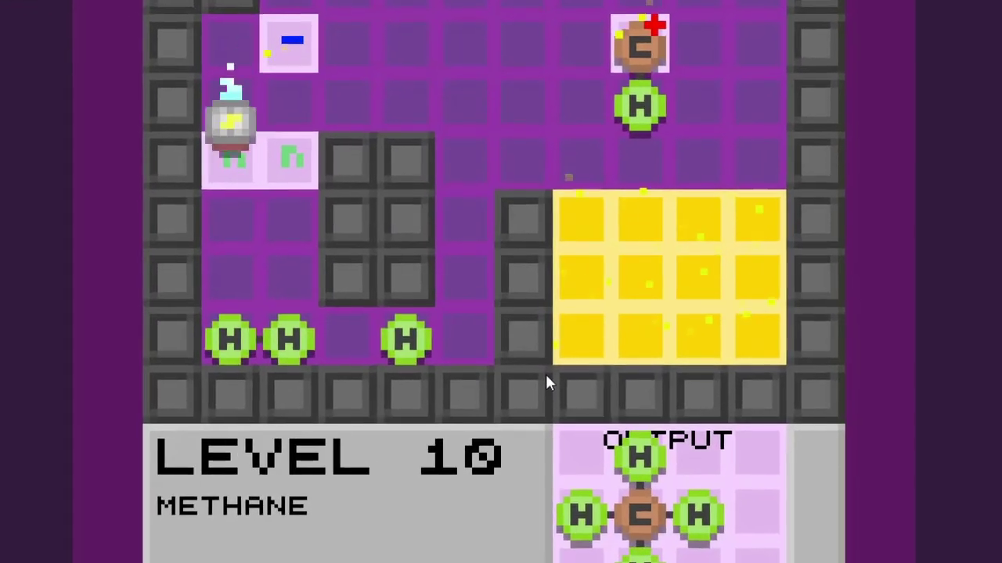
pyautogui.press('Down')
pyautogui.press('Down')
pyautogui.press('Down')
pyautogui.press('Up')
pyautogui.press('Up')
pyautogui.press('Up')
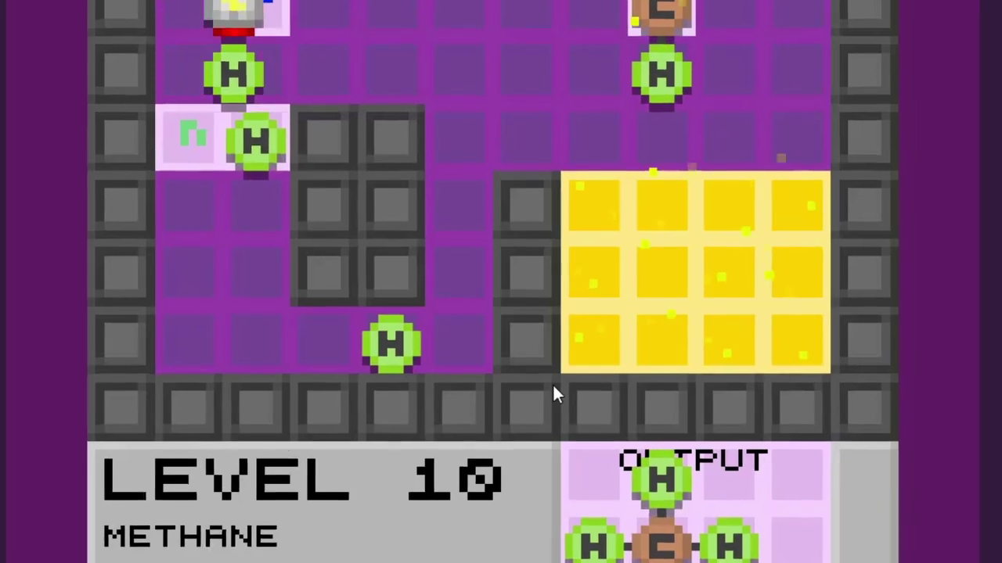
pyautogui.press('Up')
pyautogui.press('Right')
pyautogui.press('Right')
pyautogui.press('Right')
pyautogui.press('Right')
pyautogui.press('Right')
pyautogui.press('Right')
pyautogui.press('Down')
pyautogui.press('Down')
pyautogui.press('Down')
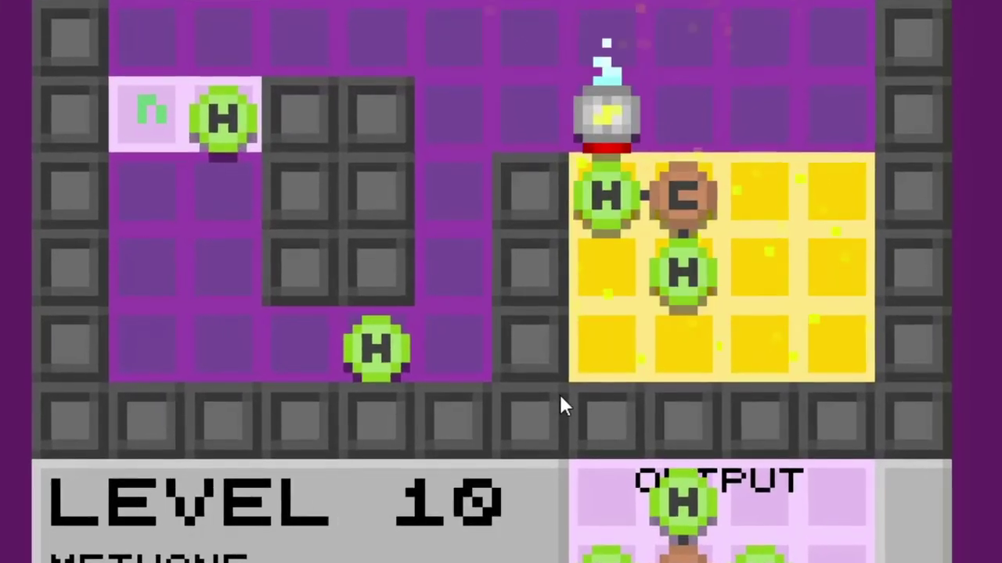